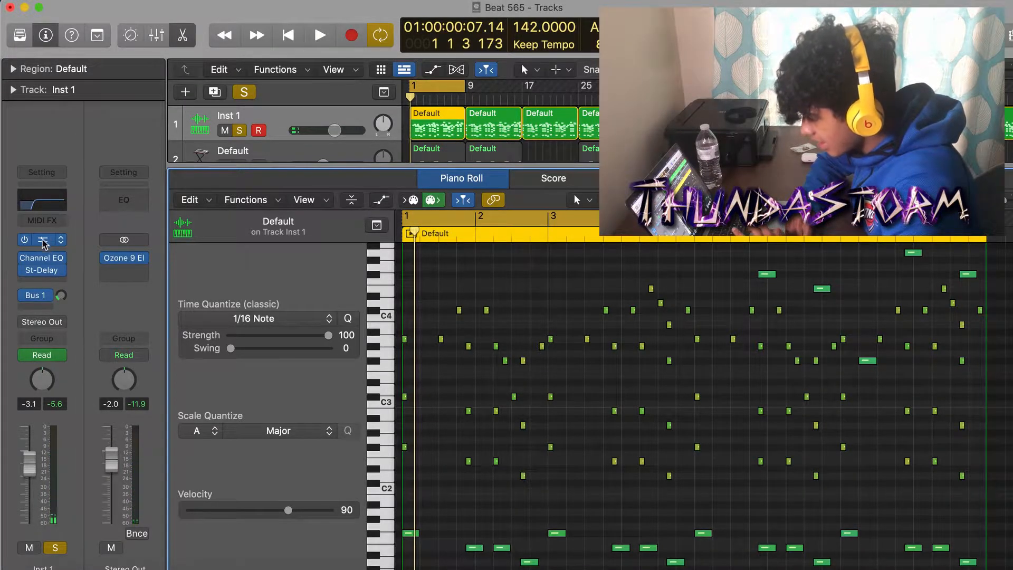
Step: Open the Channel EQ and Stereo Delay on the Inst 1 track to review their settings, and close both
{"action": "left_click", "coordinate": [42, 260]}
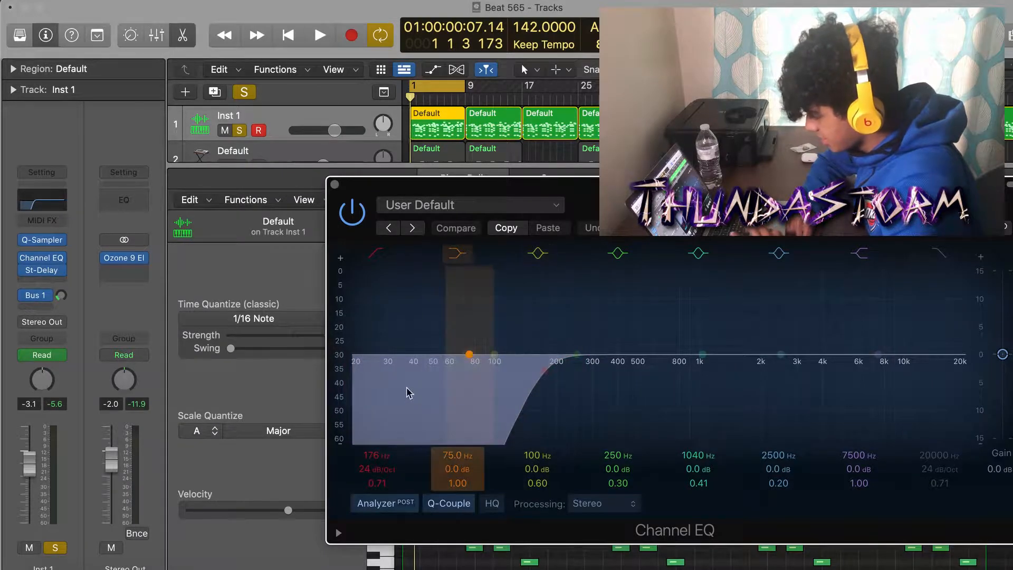
{"action": "left_click", "coordinate": [334, 184]}
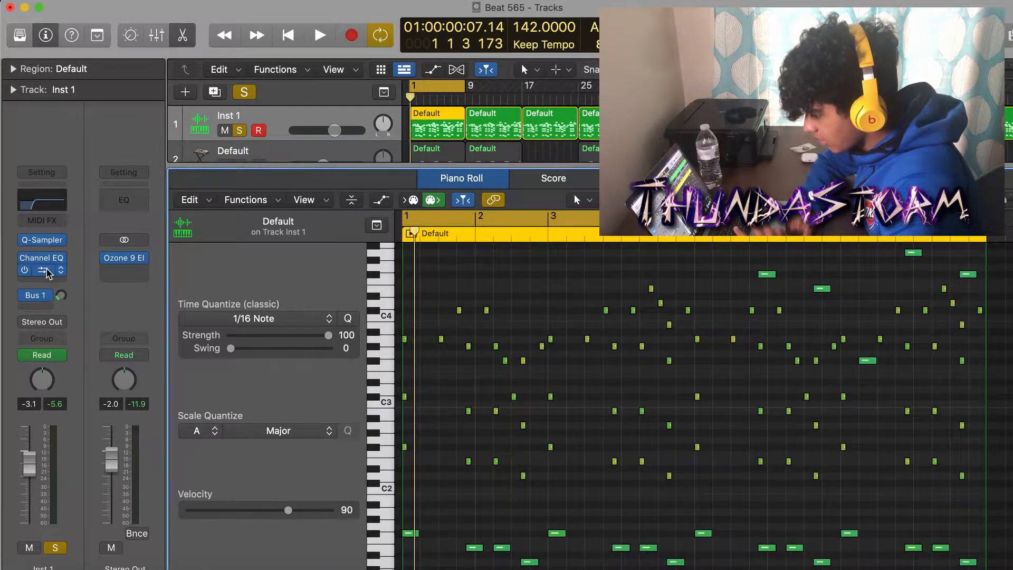
{"action": "left_click", "coordinate": [43, 269]}
{"action": "left_click_drag", "start_coordinate": [625, 173], "coordinate": [409, 134]}
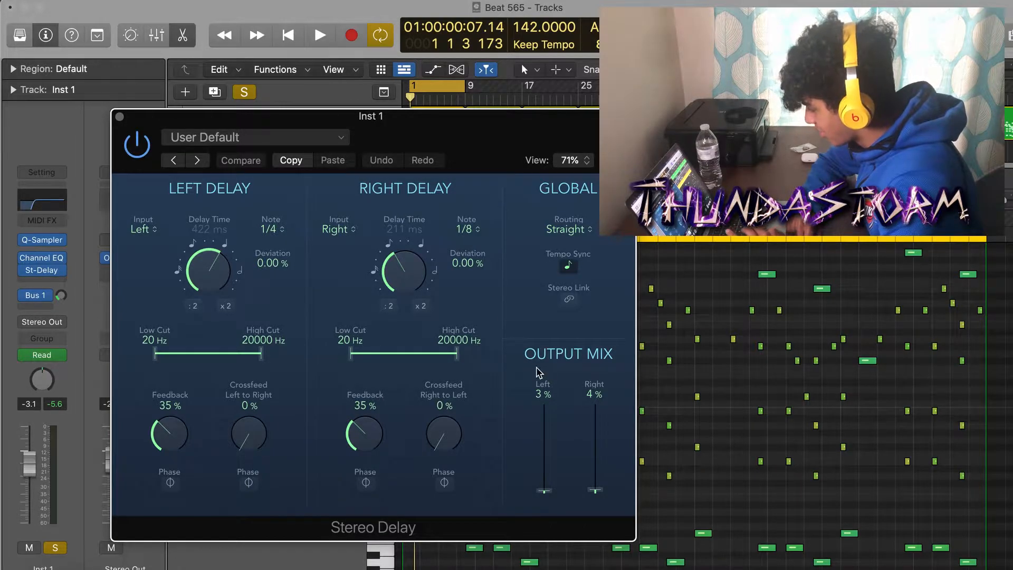
{"action": "left_click", "coordinate": [119, 116]}
Step: Open Space Designer on the Bus 1 aux channel and browse its Large Spaces hall presets without changing the CHURCCHHHH setting
{"action": "left_click", "coordinate": [33, 295]}
{"action": "left_click", "coordinate": [133, 257]}
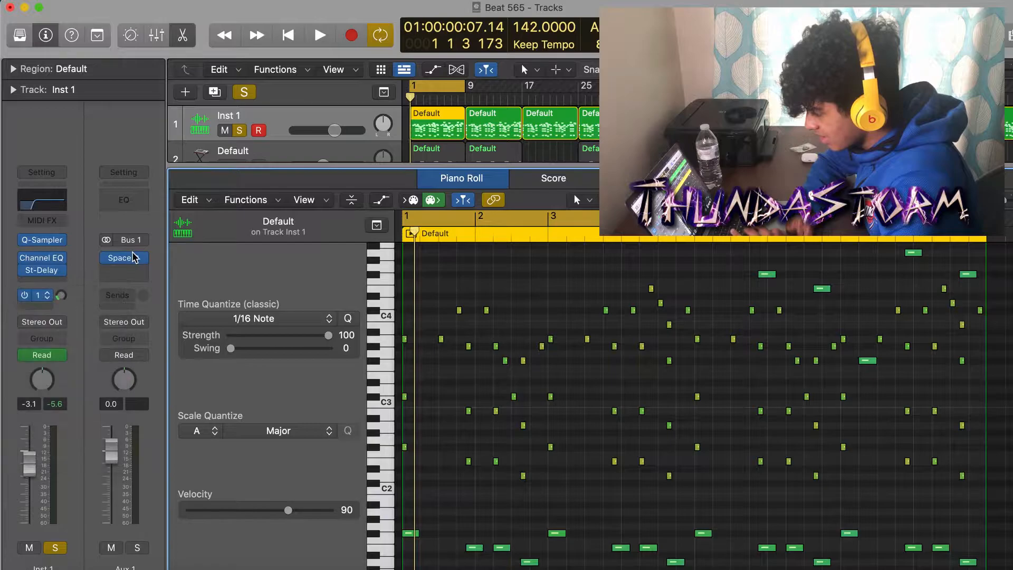
{"action": "left_click", "coordinate": [128, 255]}
{"action": "left_click", "coordinate": [416, 61]}
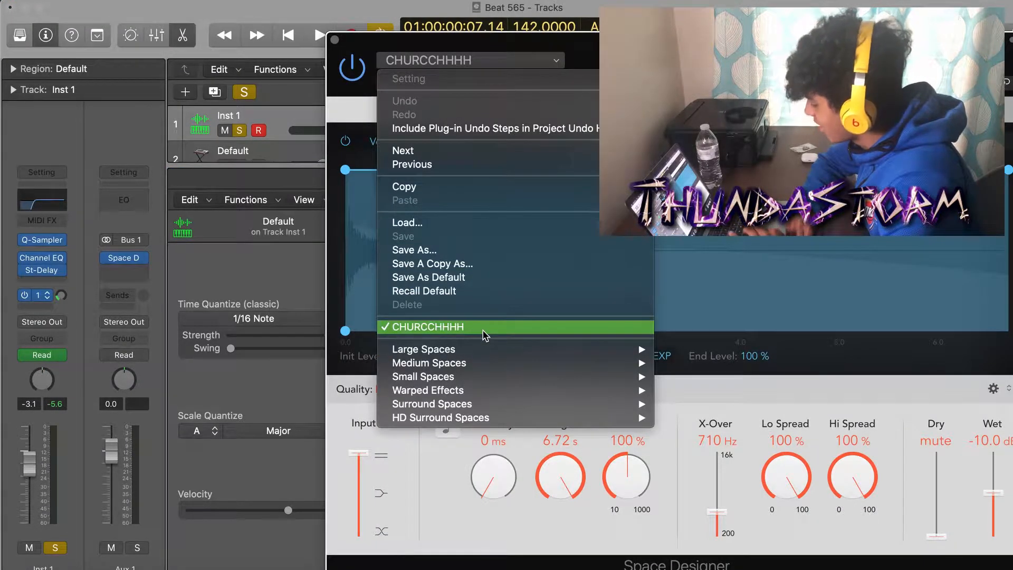
{"action": "mouse_move", "coordinate": [481, 350]}
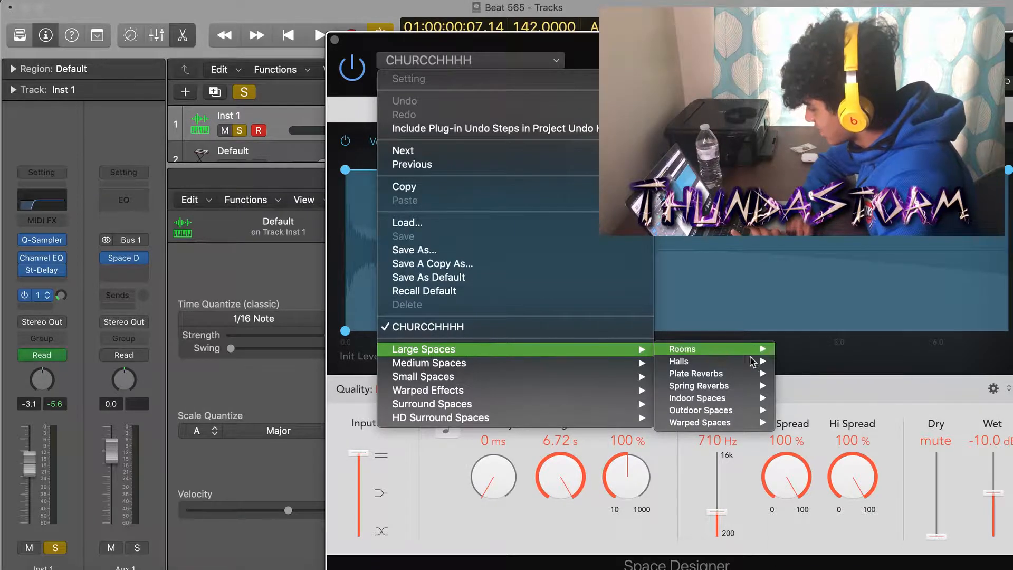
{"action": "mouse_move", "coordinate": [744, 364]}
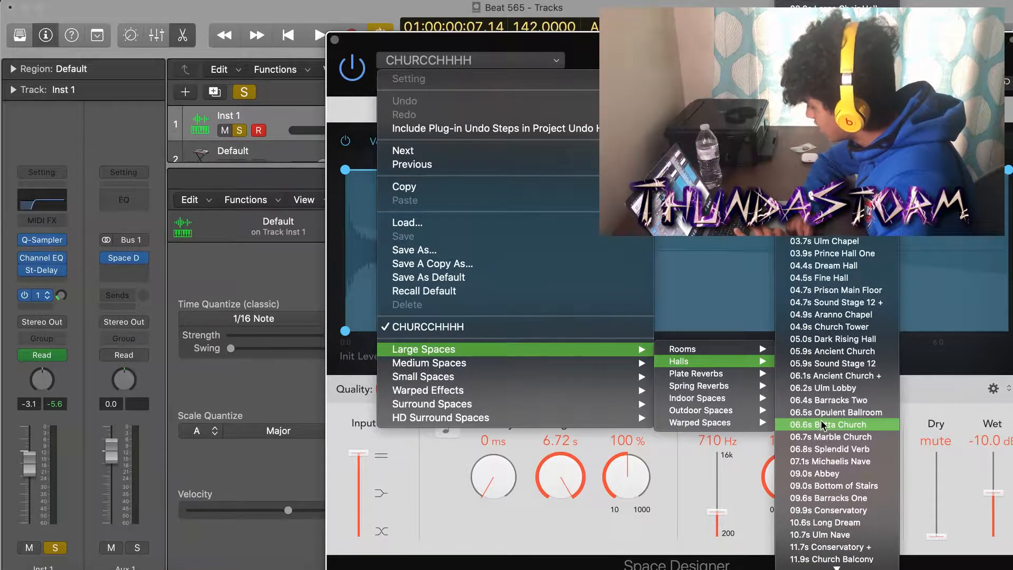
{"action": "left_click", "coordinate": [355, 372]}
{"action": "left_click", "coordinate": [334, 40]}
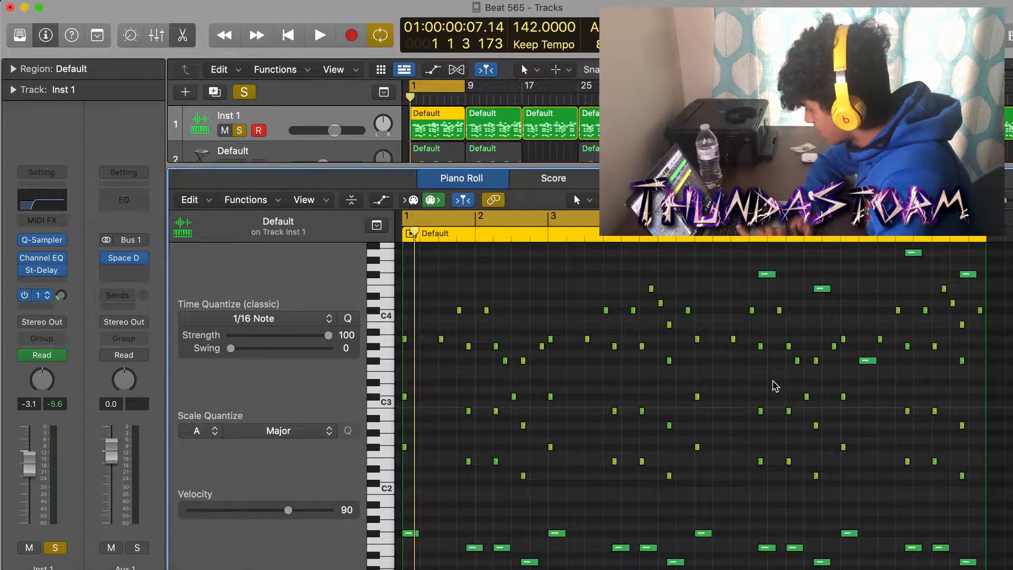
Step: Examine the Inst 1 melody in the piano roll, from the long high notes through the chords to the bass notes
{"action": "left_click", "coordinate": [869, 364]}
{"action": "left_click_drag", "start_coordinate": [972, 282], "coordinate": [772, 255]}
{"action": "left_click", "coordinate": [839, 268]}
{"action": "scroll", "coordinate": [677, 453], "scroll_direction": "down", "scroll_amount": 2}
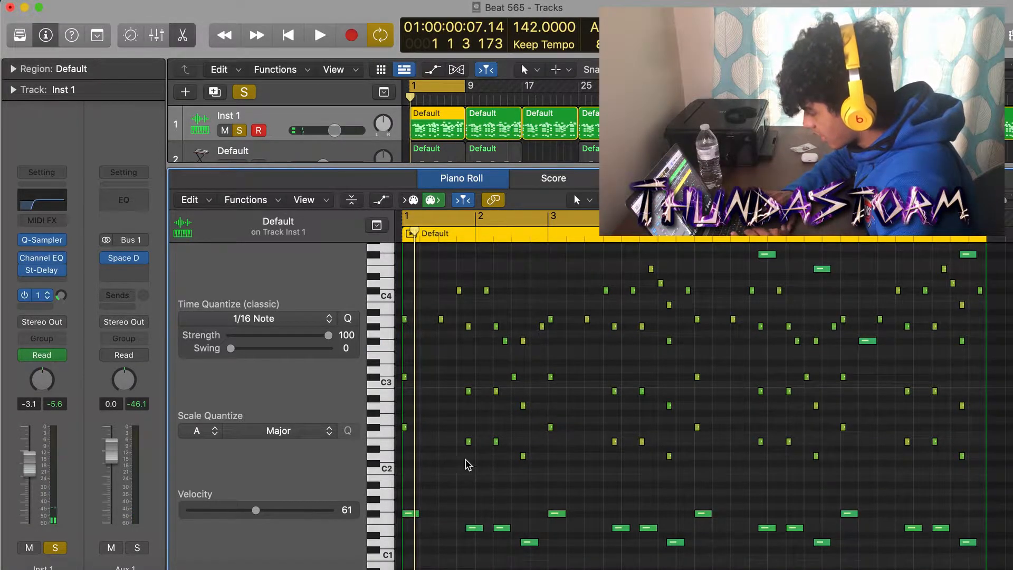
{"action": "left_click", "coordinate": [549, 517]}
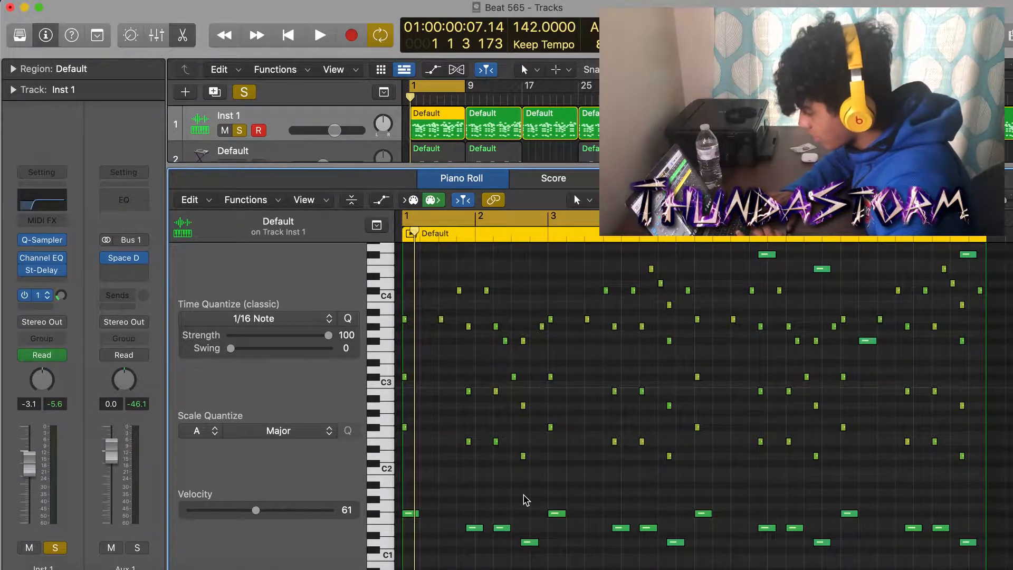
{"action": "scroll", "coordinate": [509, 493], "scroll_direction": "up", "scroll_amount": 2}
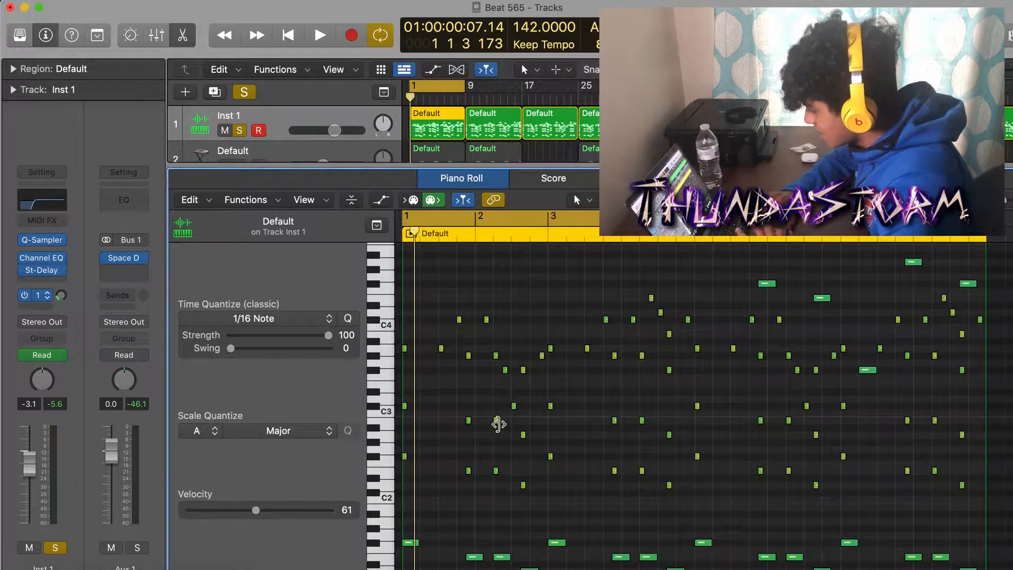
{"action": "scroll", "coordinate": [499, 432], "scroll_direction": "down", "scroll_amount": 2}
{"action": "scroll", "coordinate": [493, 459], "scroll_direction": "up", "scroll_amount": 1}
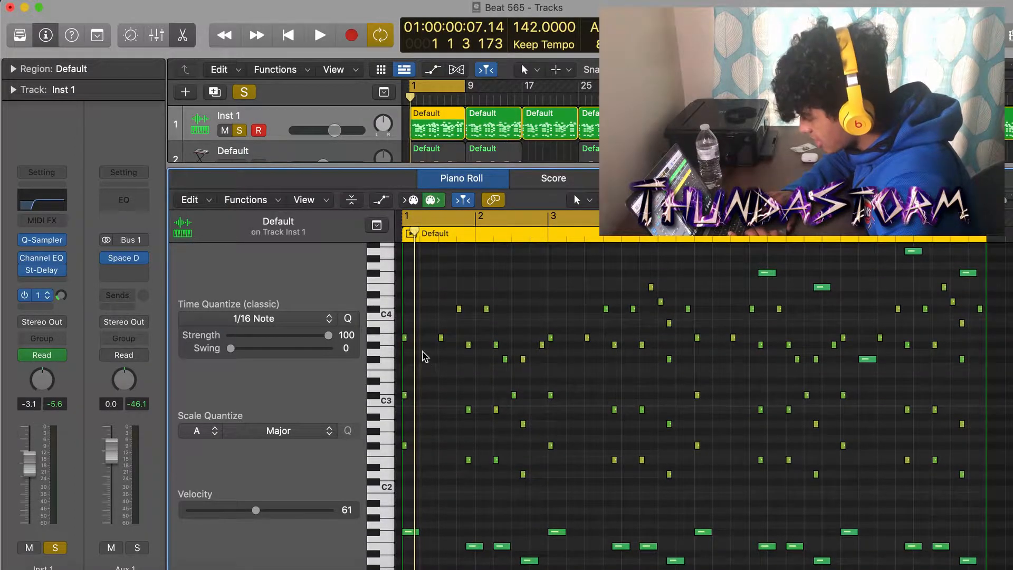
Step: Transpose the top notes of the four chords in bars 1 and 2 down one octave
{"action": "left_click", "coordinate": [405, 337]}
{"action": "left_click_drag", "start_coordinate": [497, 353], "coordinate": [469, 344]}
{"action": "left_click_drag", "start_coordinate": [523, 368], "coordinate": [522, 350]}
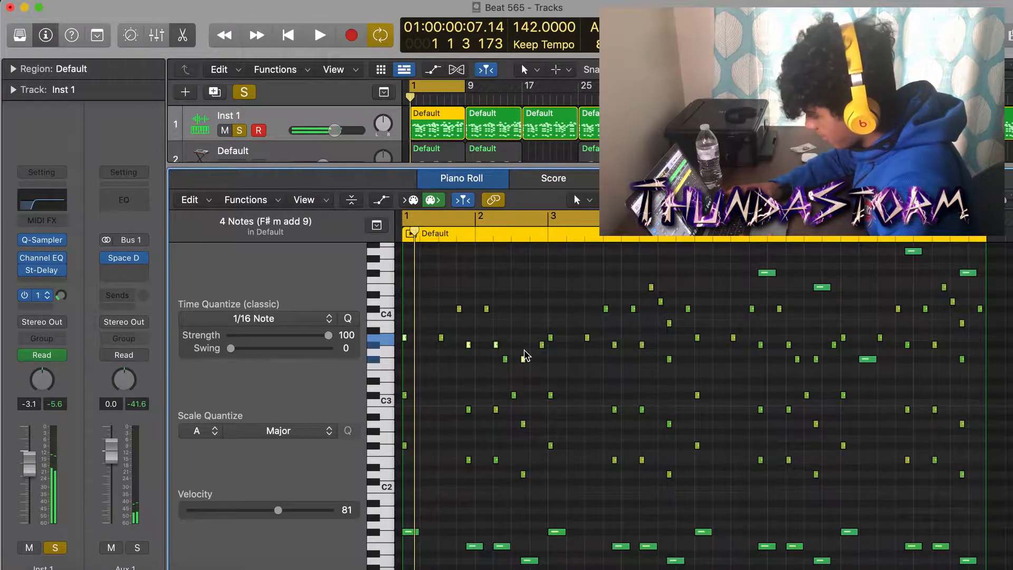
{"action": "key", "text": "alt+shift+Down"}
{"action": "key", "text": "super+Right"}
{"action": "key", "text": "super+Right"}
{"action": "scroll", "coordinate": [473, 483], "scroll_direction": "left", "scroll_amount": 1}
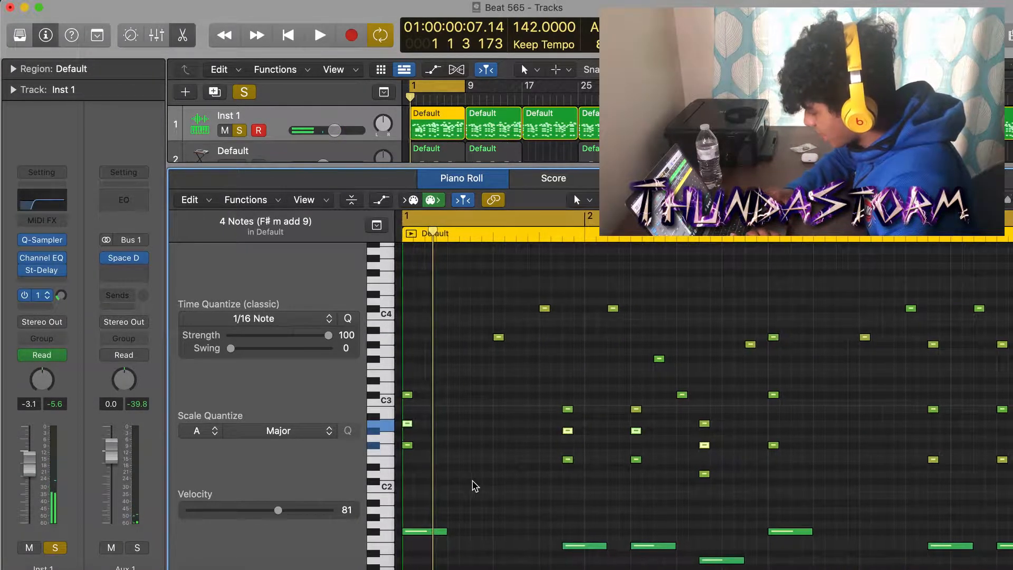
{"action": "scroll", "coordinate": [473, 483], "scroll_direction": "down", "scroll_amount": 1}
{"action": "key", "text": "super+Down"}
{"action": "scroll", "coordinate": [477, 485], "scroll_direction": "down", "scroll_amount": 2}
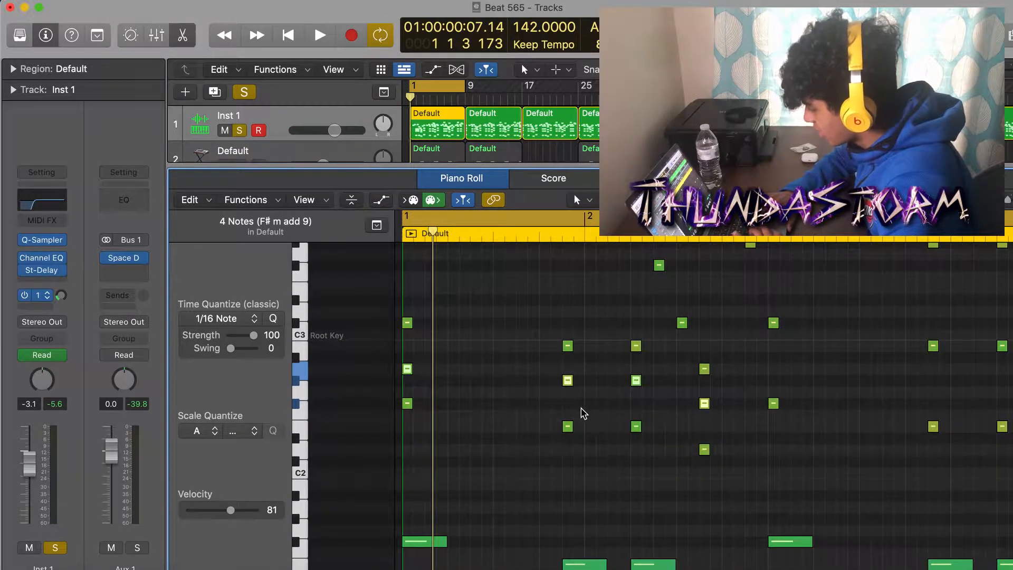
Step: Return the four transposed notes to their original octave for comparison and lower them one octave again
{"action": "scroll", "coordinate": [582, 413], "scroll_direction": "up", "scroll_amount": 4}
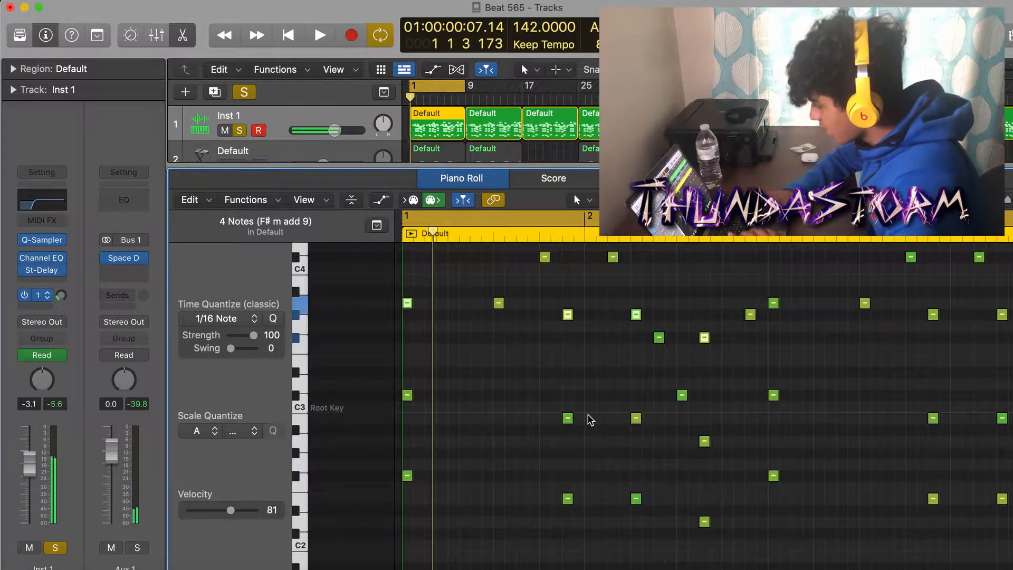
{"action": "scroll", "coordinate": [590, 419], "scroll_direction": "up", "scroll_amount": 3}
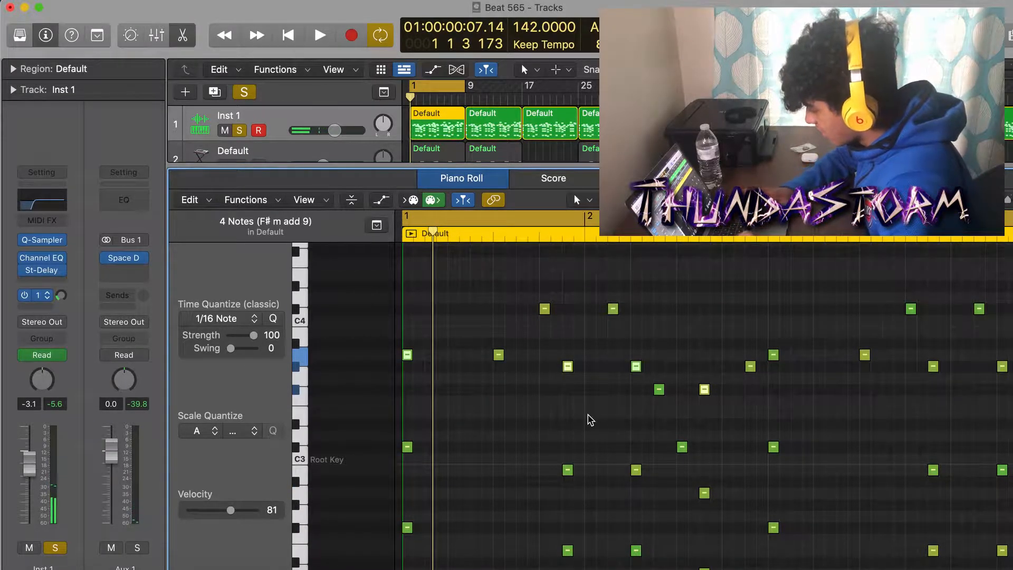
{"action": "key", "text": "alt+shift+Down"}
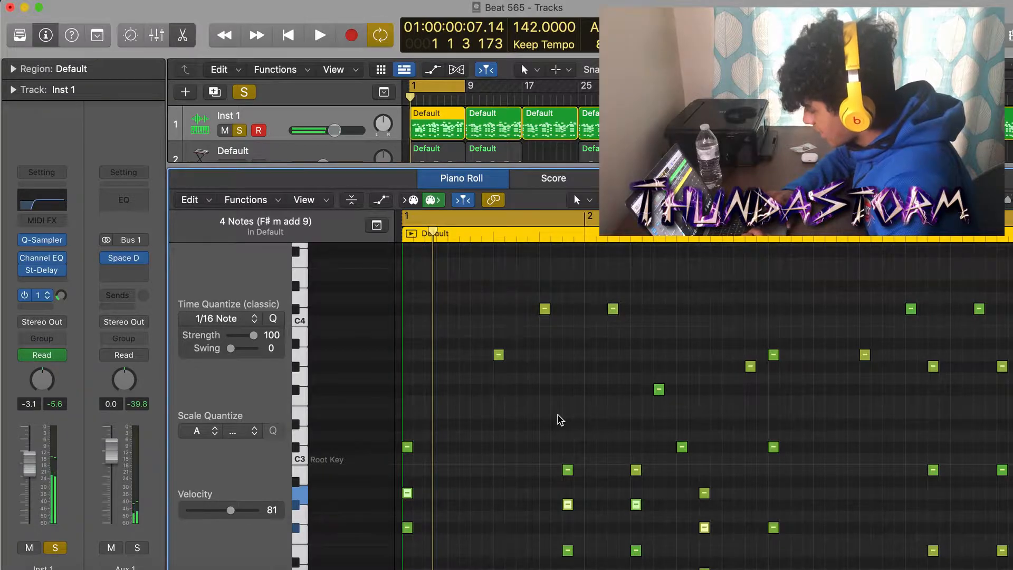
{"action": "key", "text": "super+Left"}
{"action": "left_click_drag", "start_coordinate": [610, 414], "coordinate": [450, 297]}
{"action": "left_click", "coordinate": [450, 296]}
{"action": "scroll", "coordinate": [532, 458], "scroll_direction": "down", "scroll_amount": 2}
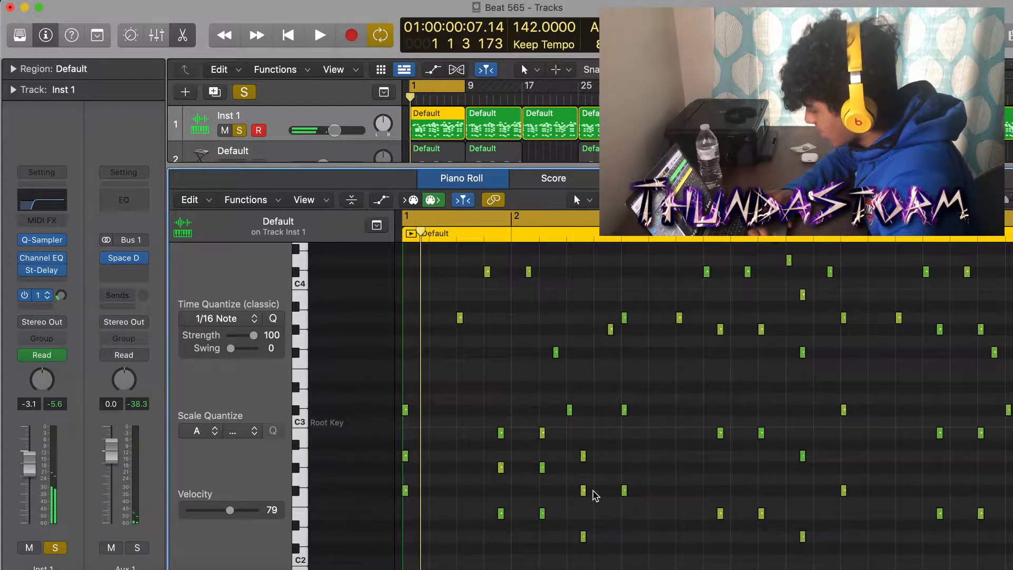
Step: Transpose the top notes of the four chords in bars 3 and 4 down one octave
{"action": "scroll", "coordinate": [595, 496], "scroll_direction": "up", "scroll_amount": 3}
{"action": "left_click", "coordinate": [624, 368]}
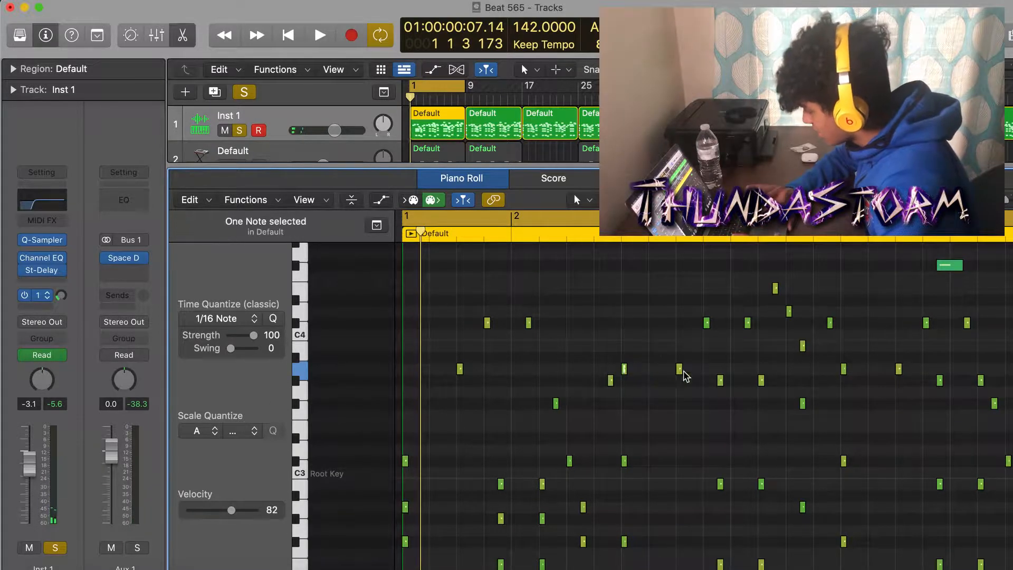
{"action": "left_click_drag", "start_coordinate": [760, 402], "coordinate": [707, 377], "text": "shift"}
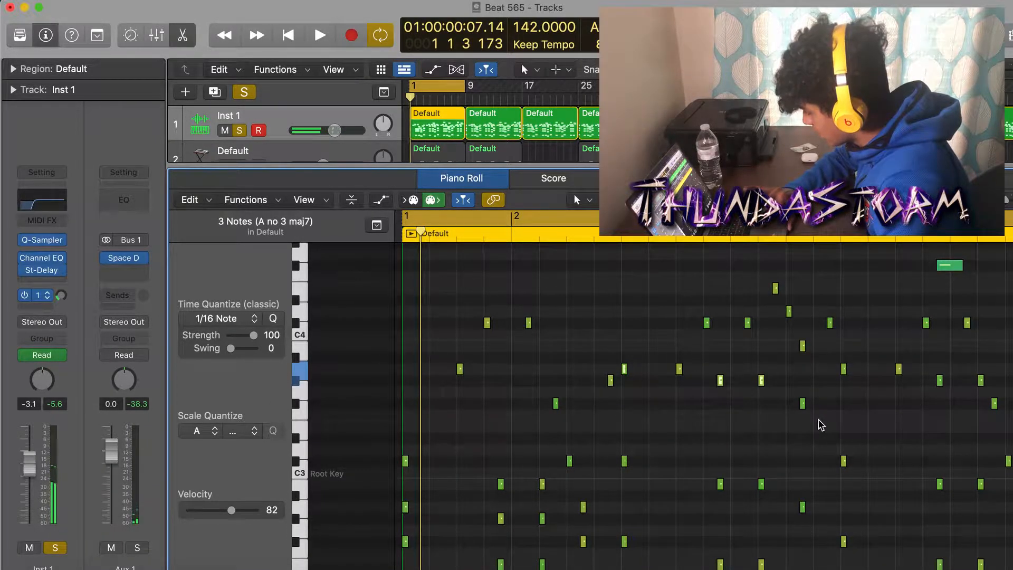
{"action": "left_click_drag", "start_coordinate": [819, 420], "coordinate": [789, 399], "text": "shift"}
{"action": "key", "text": "shift+alt+Down"}
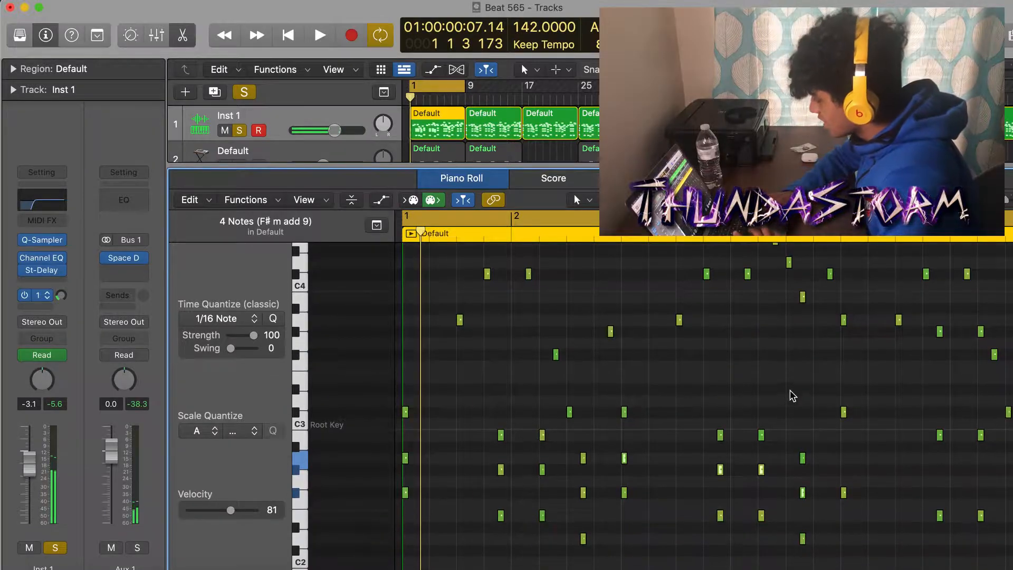
{"action": "left_click_drag", "start_coordinate": [813, 410], "coordinate": [664, 265]}
{"action": "left_click", "coordinate": [730, 411]}
{"action": "key", "text": "super+Left"}
{"action": "scroll", "coordinate": [732, 416], "scroll_direction": "down", "scroll_amount": 2}
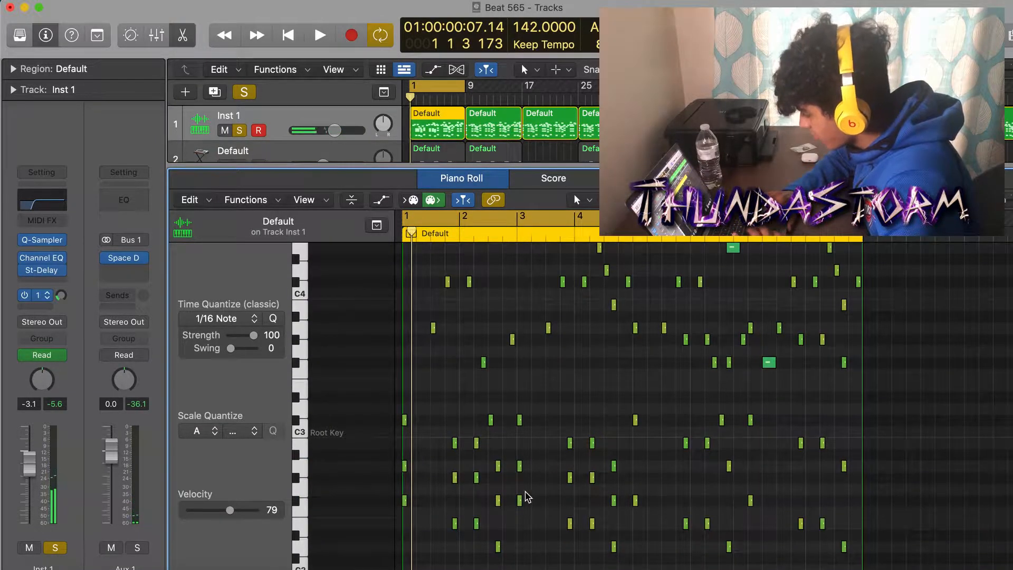
Step: Raise the eight lowered chord notes in the first four bars back up one octave
{"action": "left_click_drag", "start_coordinate": [620, 509], "coordinate": [517, 468]}
{"action": "left_click_drag", "start_coordinate": [507, 505], "coordinate": [399, 467]}
{"action": "key", "text": "alt+shift+Up"}
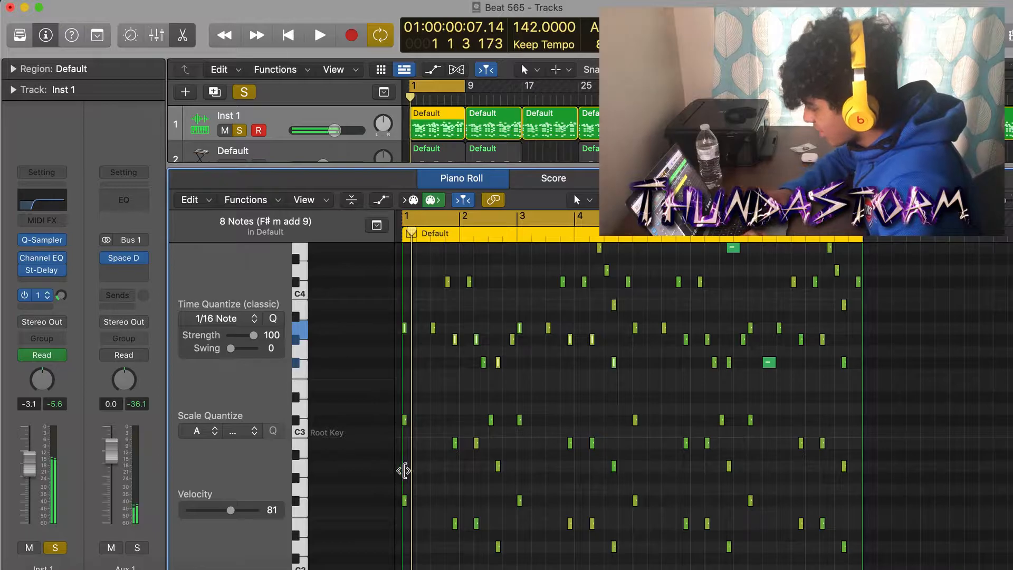
{"action": "left_click", "coordinate": [441, 426]}
{"action": "scroll", "coordinate": [447, 441], "scroll_direction": "up", "scroll_amount": 3}
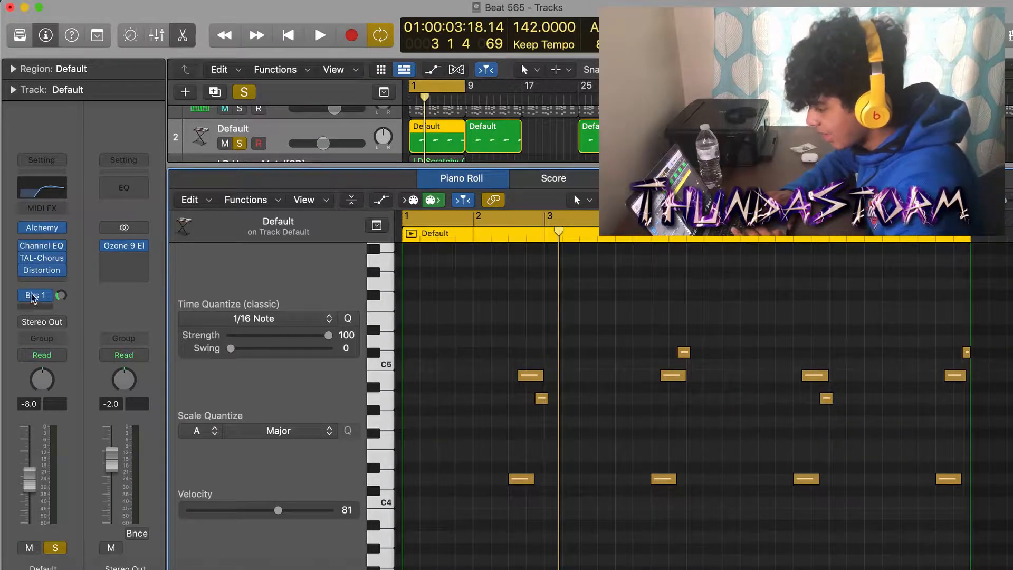
Step: Import Cymatics - KEYS Mantra One Shot - C.wav into source A of the Default track's Alchemy, using Sampler analysis and Pitch mapping
{"action": "left_click", "coordinate": [42, 227]}
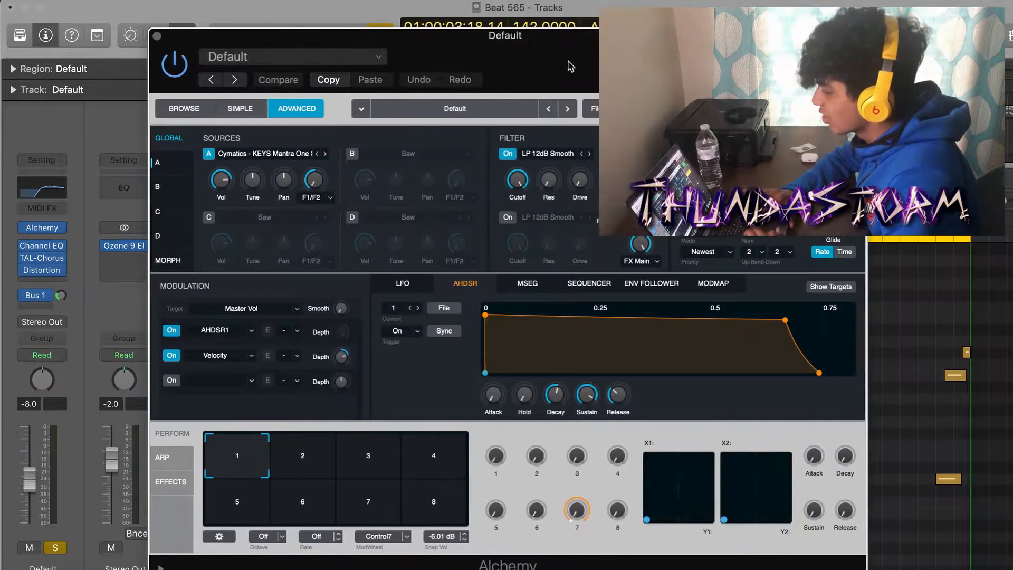
{"action": "left_click_drag", "start_coordinate": [569, 66], "coordinate": [536, 55]}
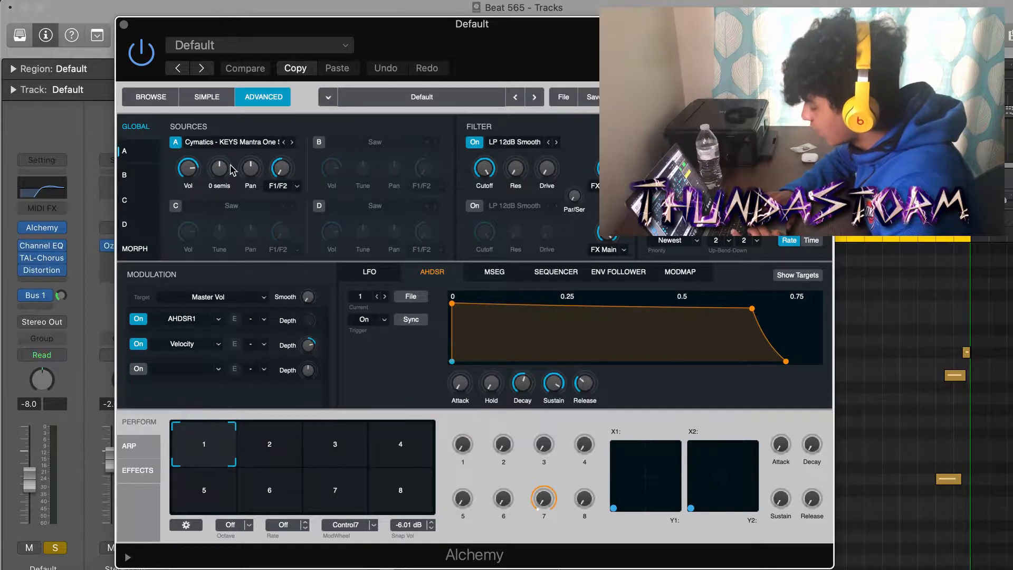
{"action": "left_click", "coordinate": [235, 142]}
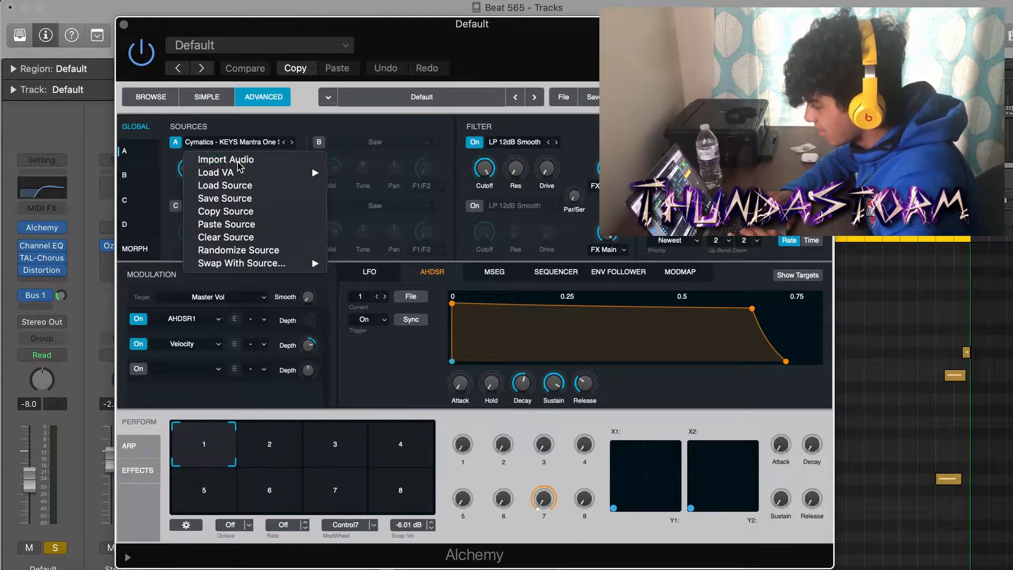
{"action": "left_click", "coordinate": [235, 158]}
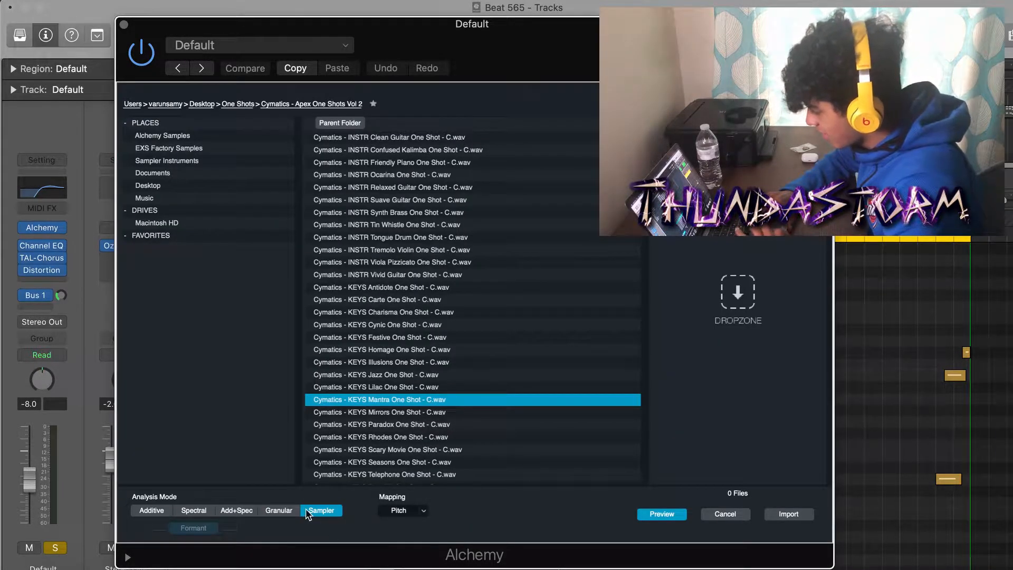
{"action": "left_click", "coordinate": [790, 514]}
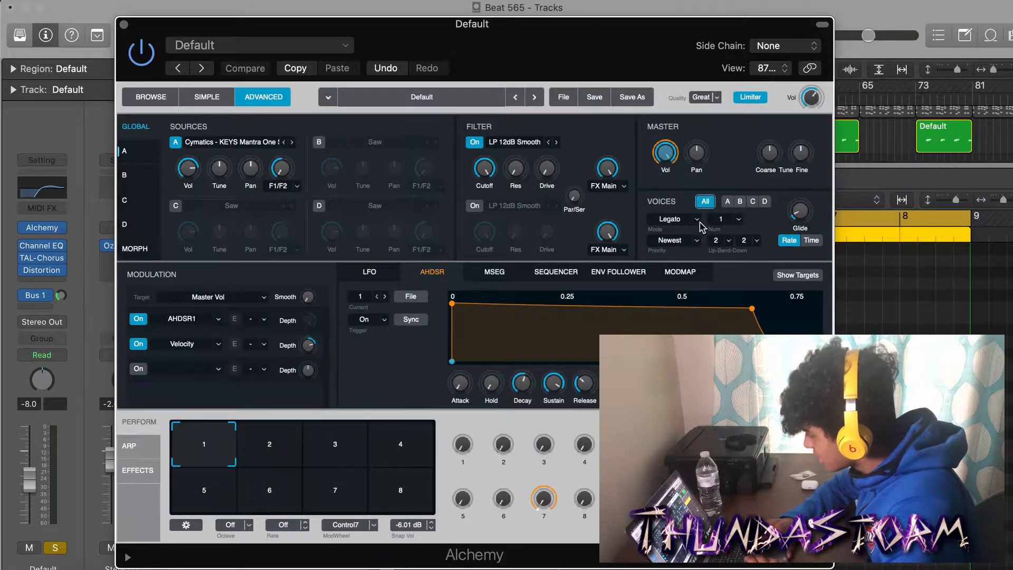
Step: Set Alchemy's voices to Legato mode with 1 voice, select the Glide control, and close the instrument
{"action": "left_click", "coordinate": [697, 219]}
{"action": "left_click", "coordinate": [676, 262]}
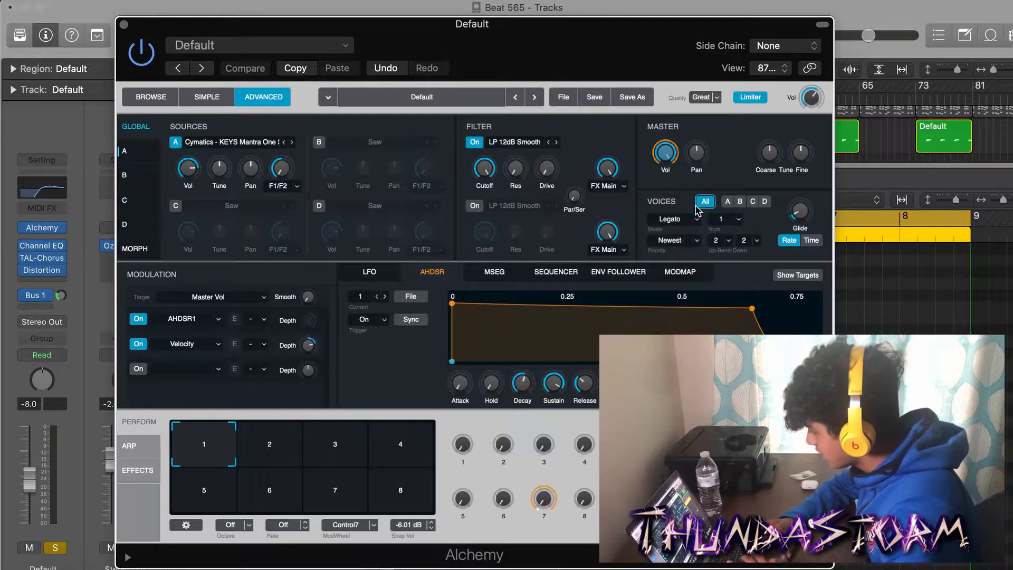
{"action": "left_click", "coordinate": [729, 221]}
{"action": "left_click", "coordinate": [763, 227]}
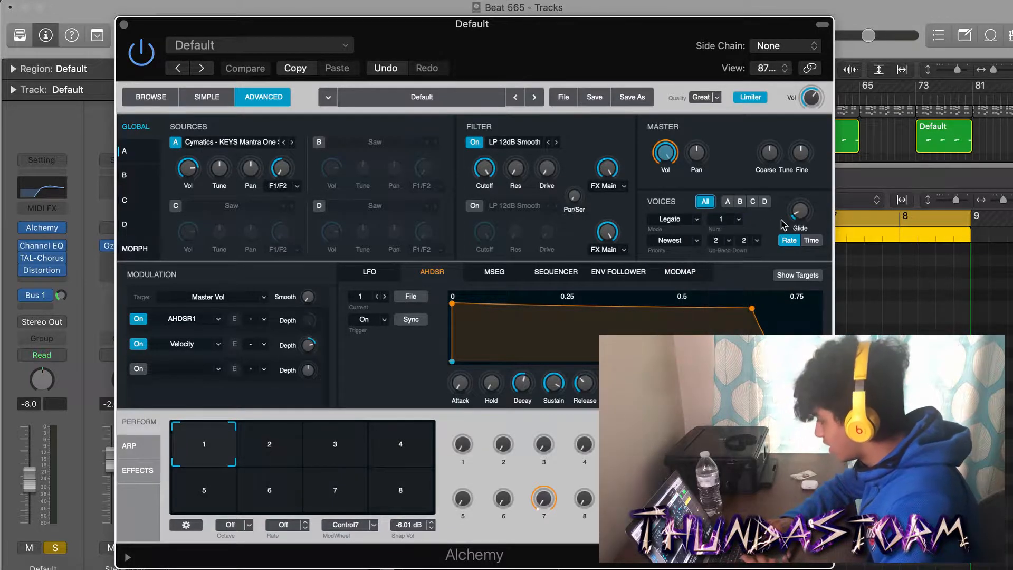
{"action": "left_click", "coordinate": [799, 211]}
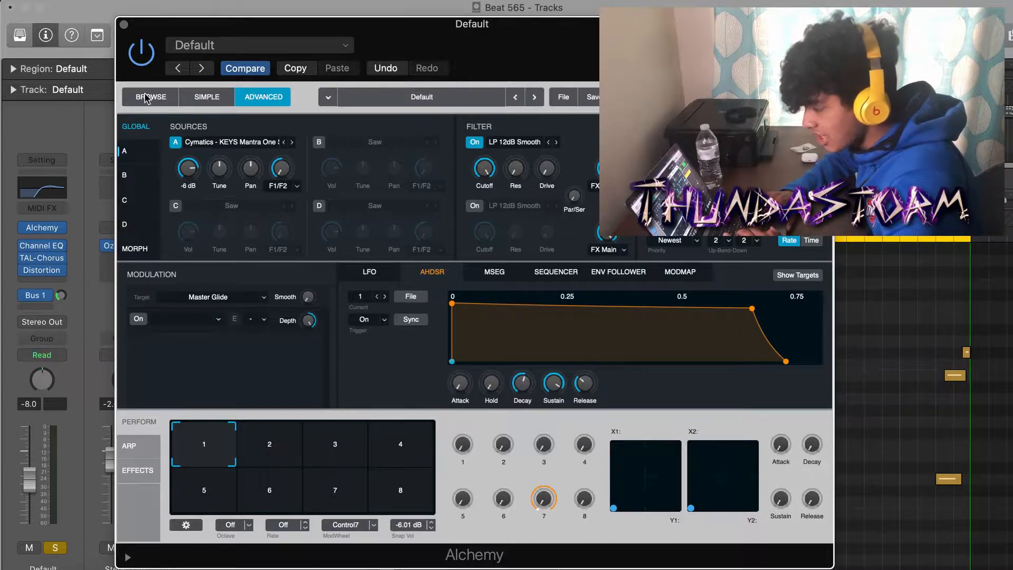
{"action": "left_click", "coordinate": [124, 25]}
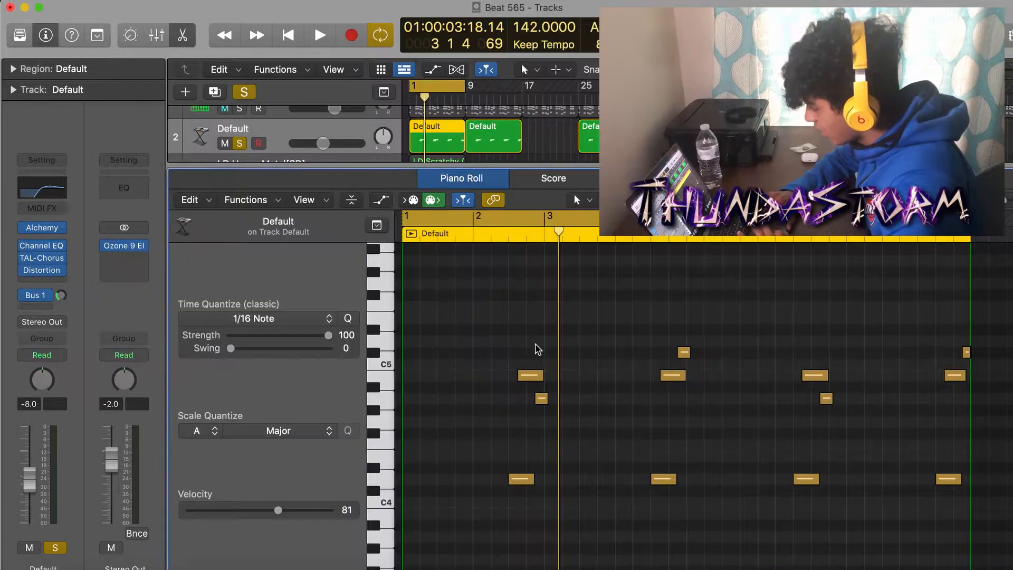
{"action": "scroll", "coordinate": [503, 423], "scroll_direction": "down", "scroll_amount": 2}
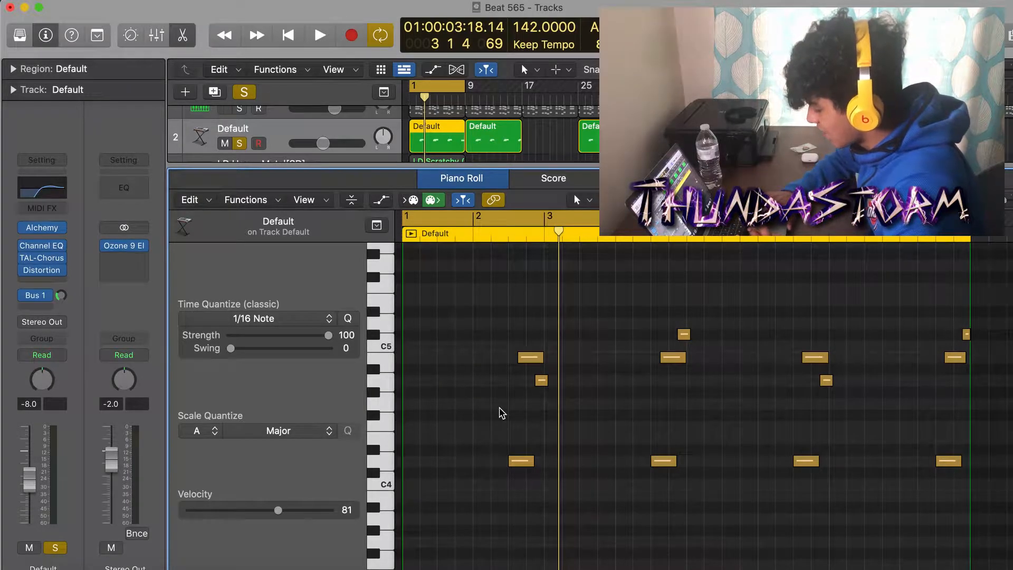
Step: Play back the soloed Default melody and inspect its Channel EQ curve
{"action": "key", "text": "space"}
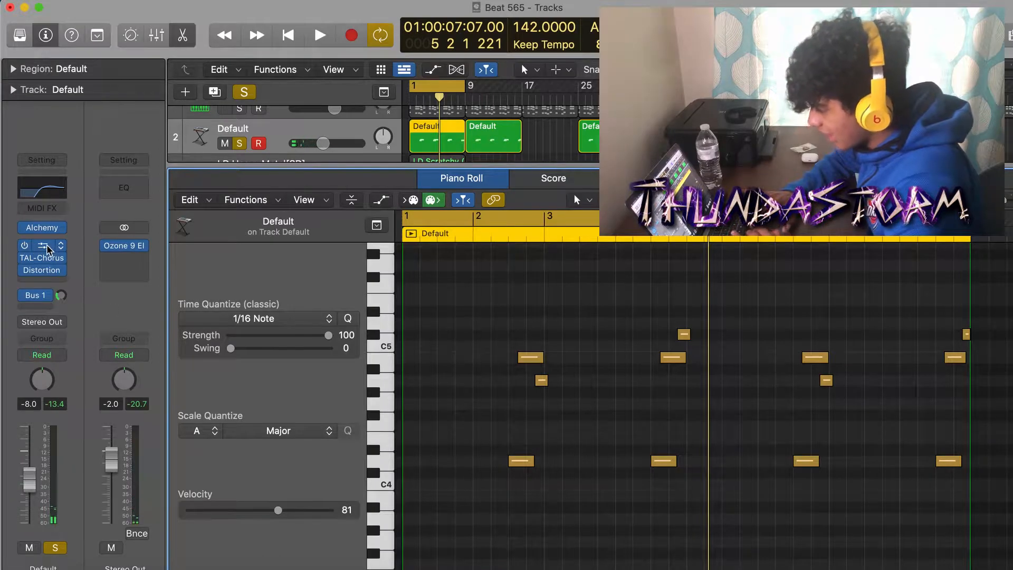
{"action": "left_click", "coordinate": [46, 247]}
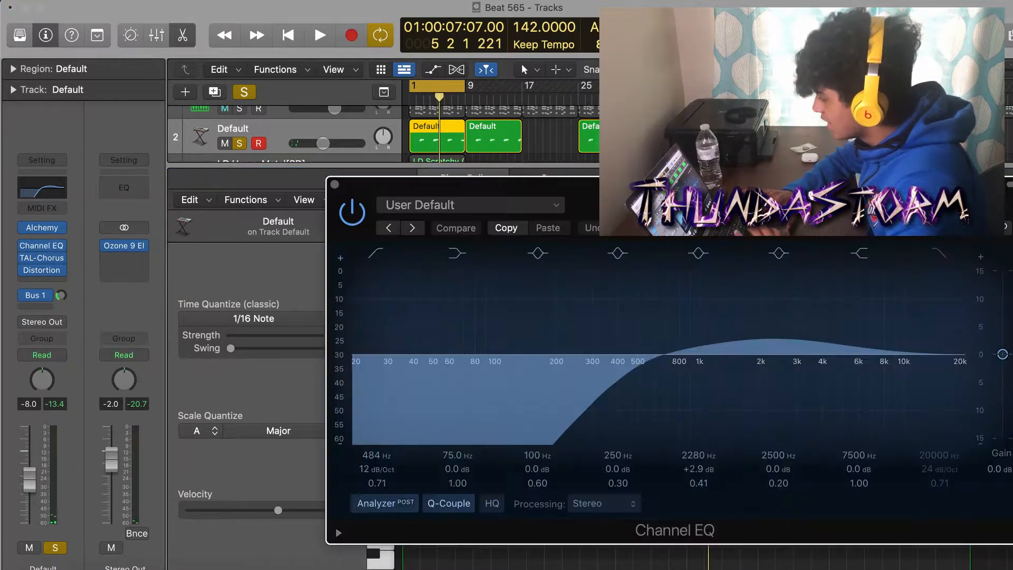
{"action": "left_click_drag", "start_coordinate": [654, 196], "coordinate": [516, 180]}
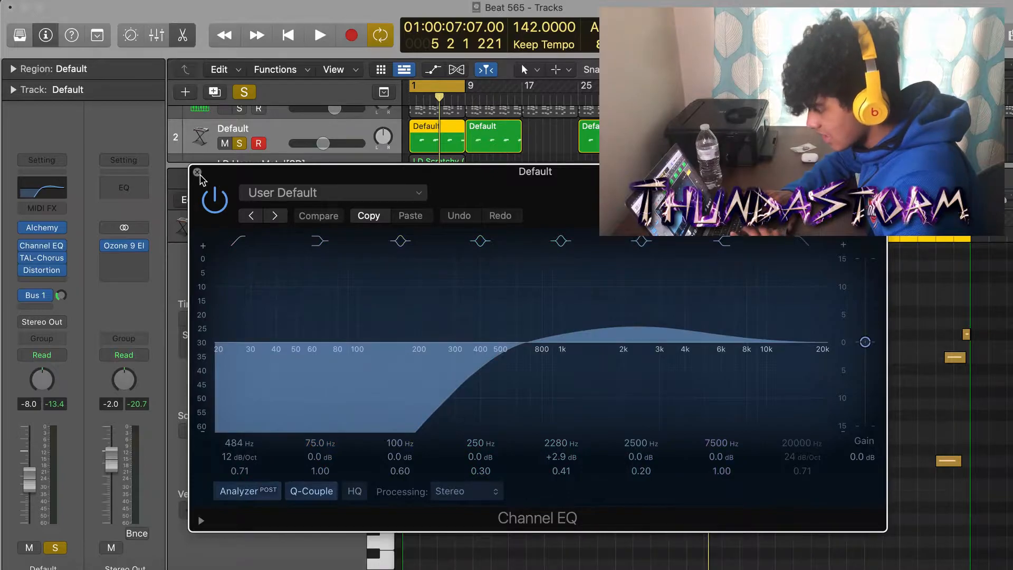
{"action": "left_click", "coordinate": [197, 172]}
Step: Inspect the Default track's TAL-Chorus-LX and Distortion settings and its Bus 1 send options
{"action": "left_click", "coordinate": [43, 257]}
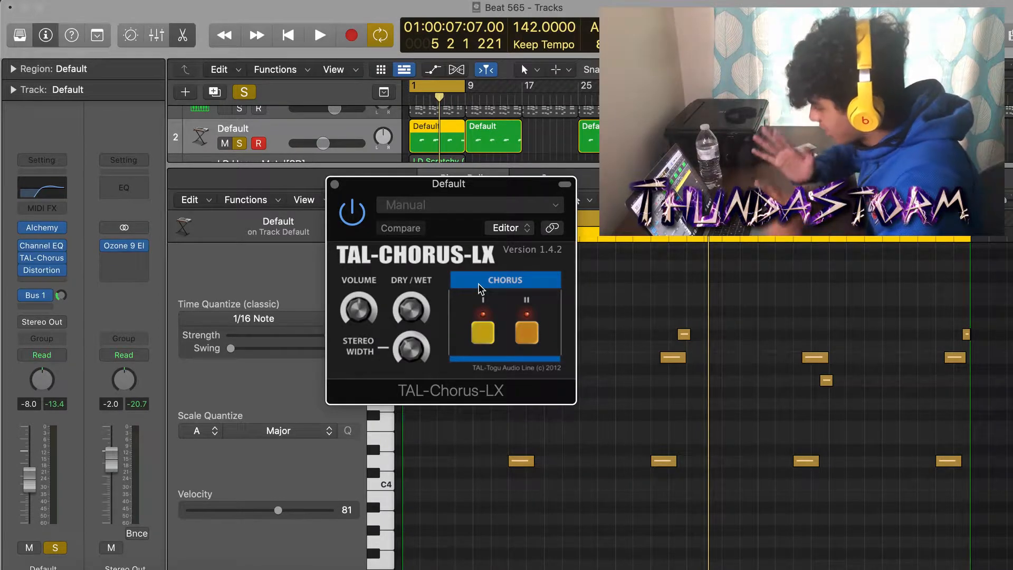
{"action": "left_click", "coordinate": [335, 184]}
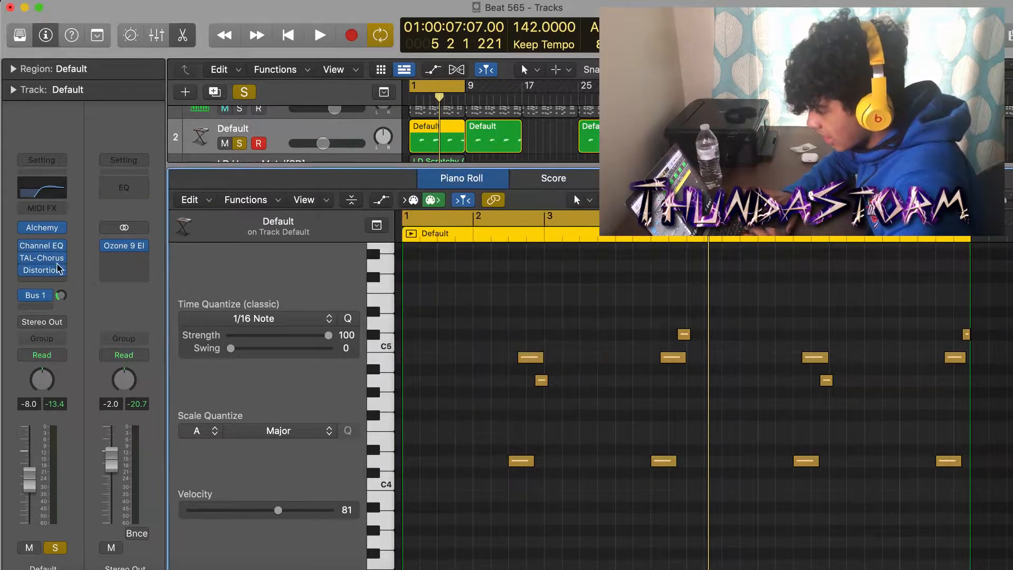
{"action": "left_click", "coordinate": [43, 269]}
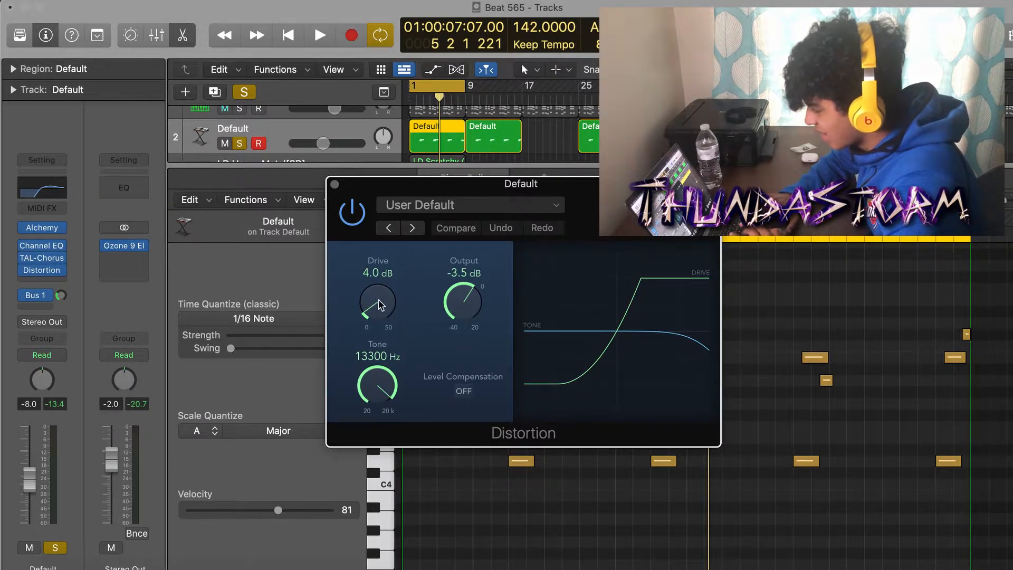
{"action": "left_click", "coordinate": [334, 184]}
{"action": "left_click", "coordinate": [41, 295]}
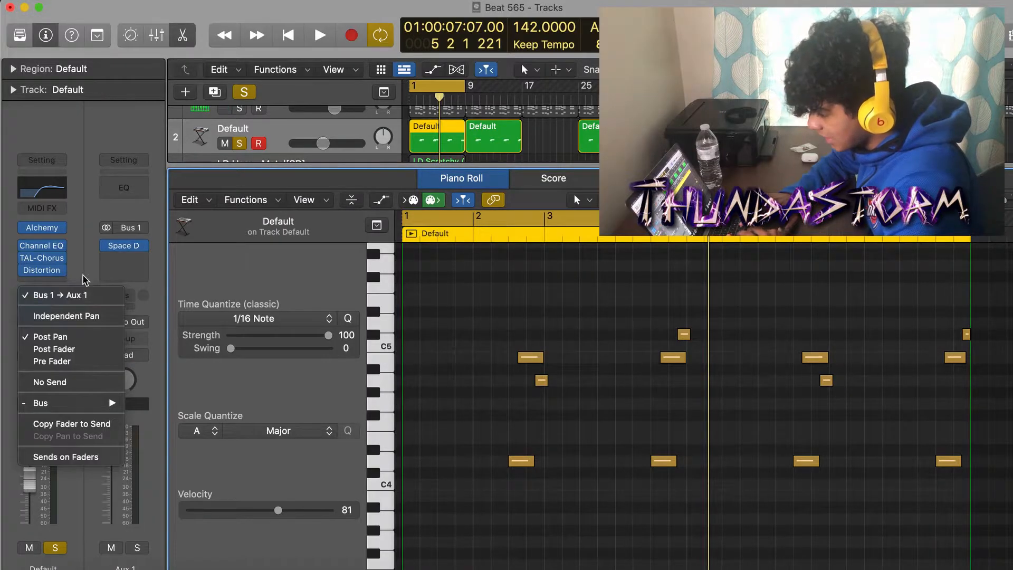
{"action": "left_click", "coordinate": [58, 295]}
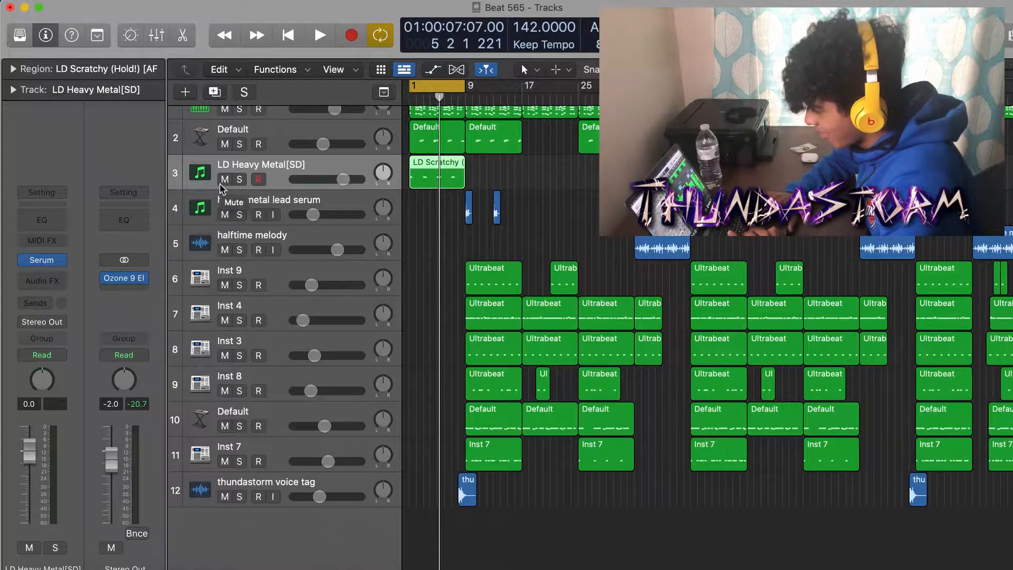
Step: Mute the LD Heavy Metal[SD] track and move the cycle range to start at bar 9, ending at bar 17
{"action": "left_click", "coordinate": [225, 179]}
{"action": "left_click", "coordinate": [278, 204]}
{"action": "left_click_drag", "start_coordinate": [436, 87], "coordinate": [492, 88]}
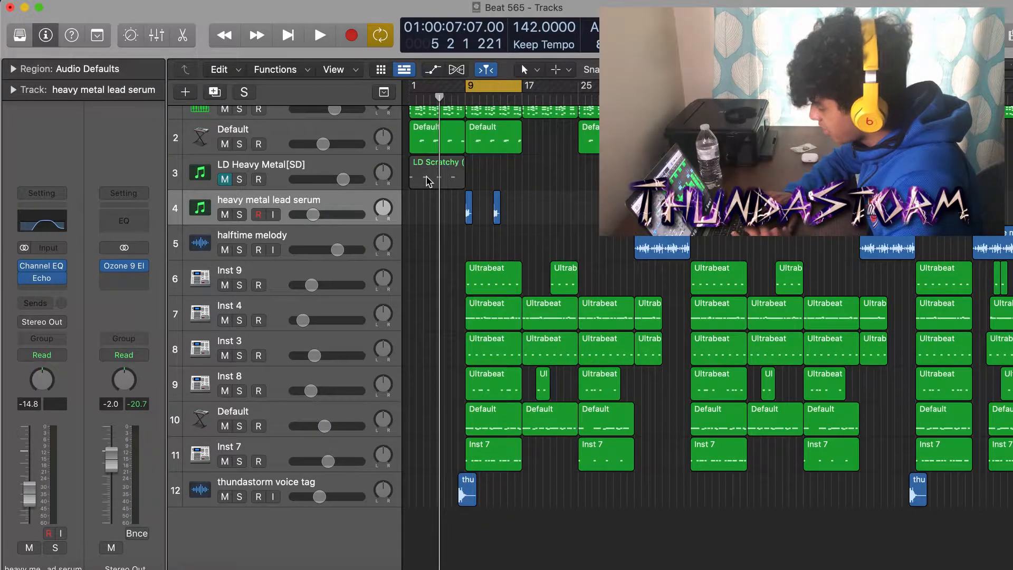
Step: Review the MIDI notes of the LD Scratchy region in the Piano Roll and close the editor
{"action": "double_click", "coordinate": [428, 181]}
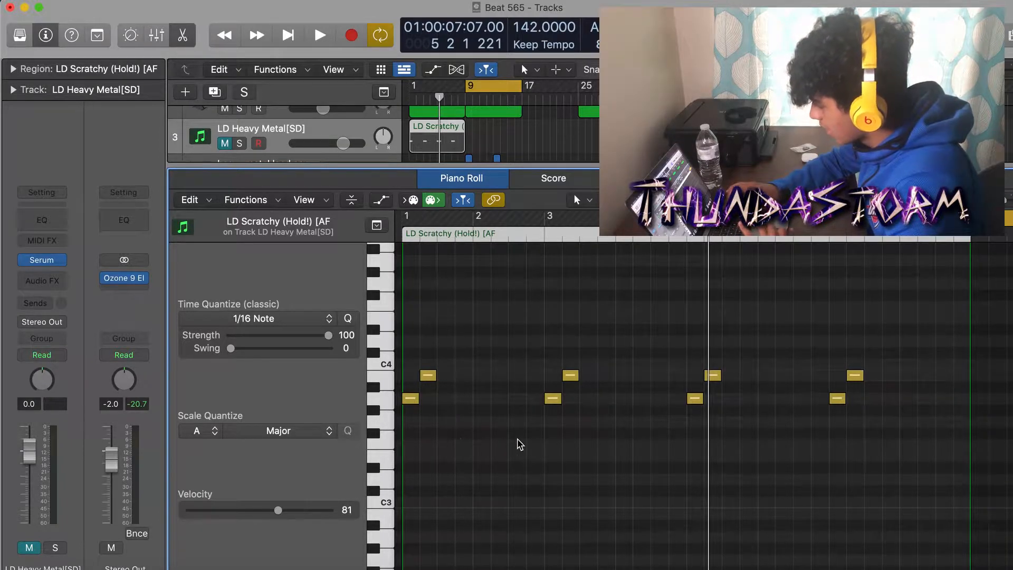
{"action": "key", "text": "p"}
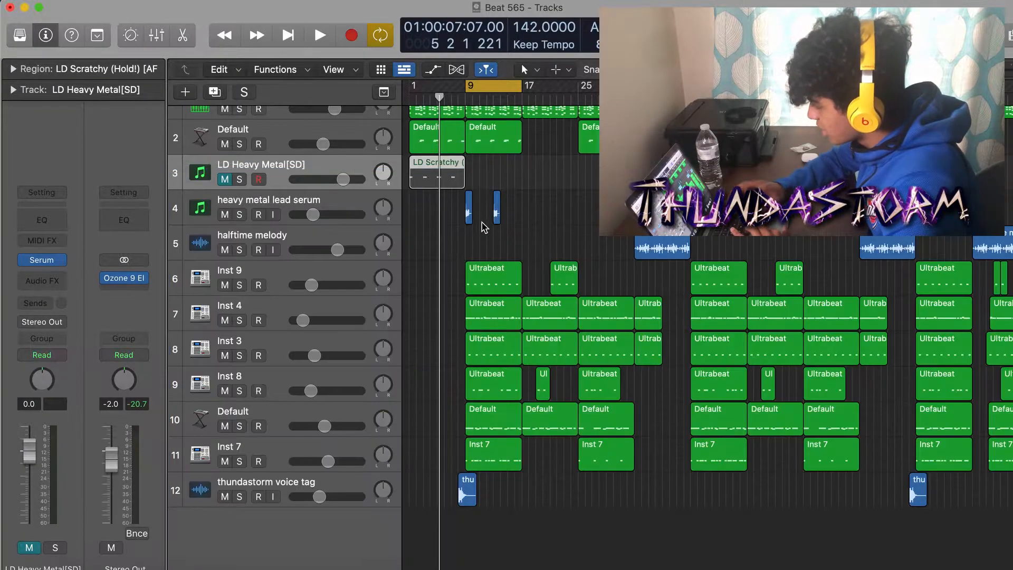
Step: Solo the heavy metal lead serum track with its regions zoomed in, and inspect its Channel EQ
{"action": "left_click", "coordinate": [295, 195]}
{"action": "key", "text": "z"}
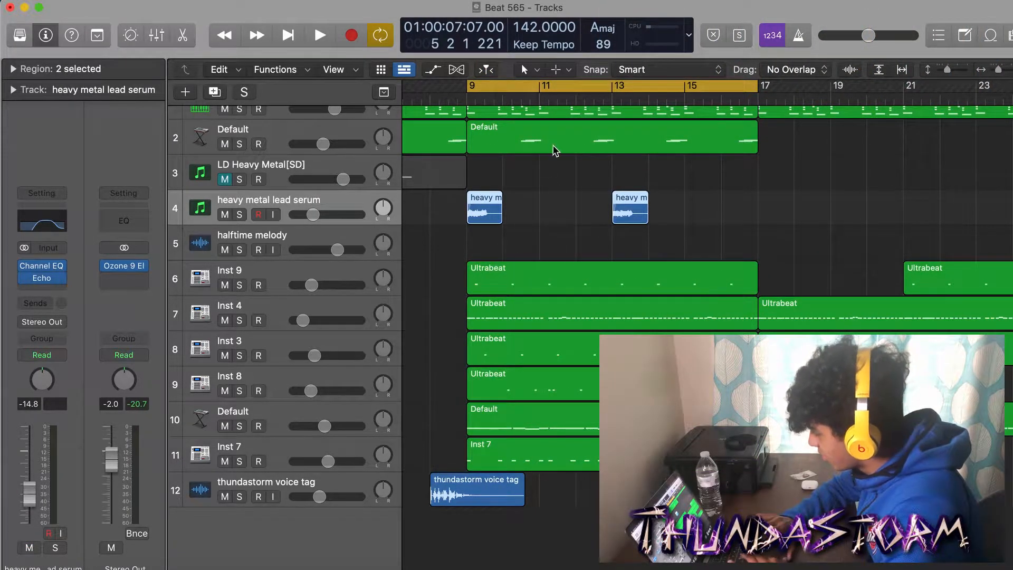
{"action": "left_click", "coordinate": [239, 214]}
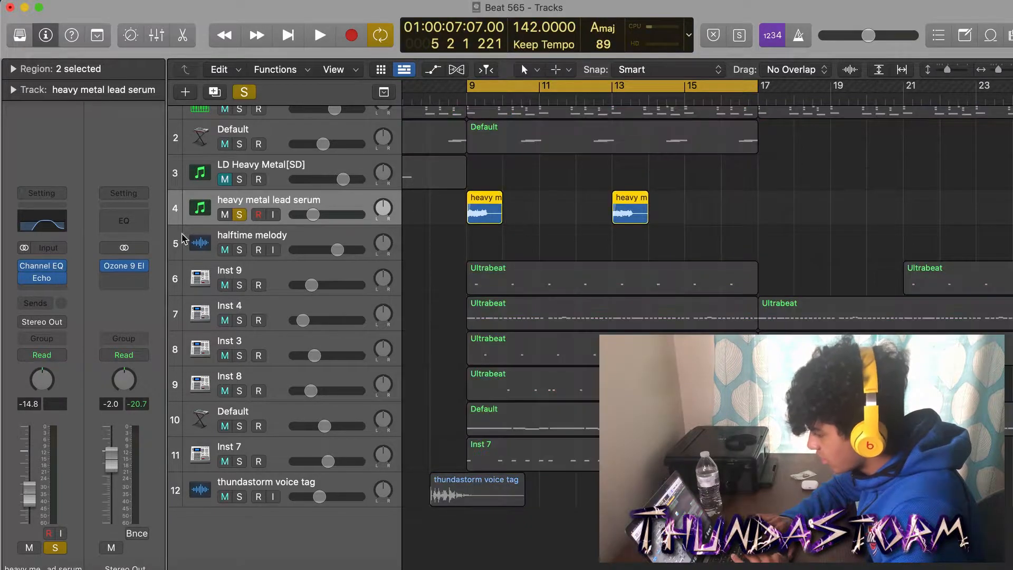
{"action": "left_click", "coordinate": [45, 271]}
{"action": "left_click_drag", "start_coordinate": [667, 204], "coordinate": [529, 166]}
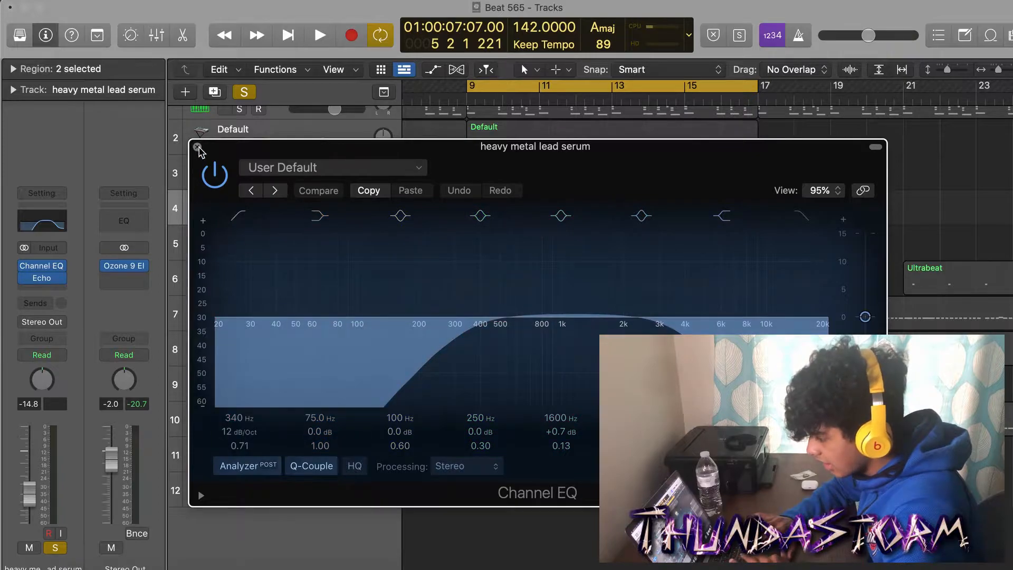
{"action": "left_click", "coordinate": [197, 146]}
Step: Inspect the heavy metal lead serum track's Echo settings and play back its soloed regions
{"action": "left_click", "coordinate": [57, 283]}
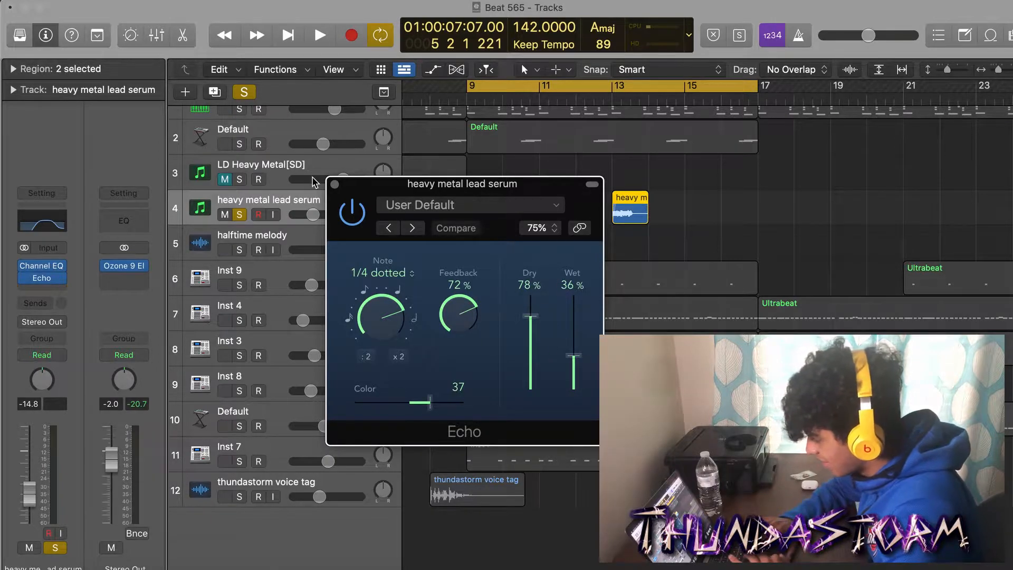
{"action": "left_click", "coordinate": [334, 185]}
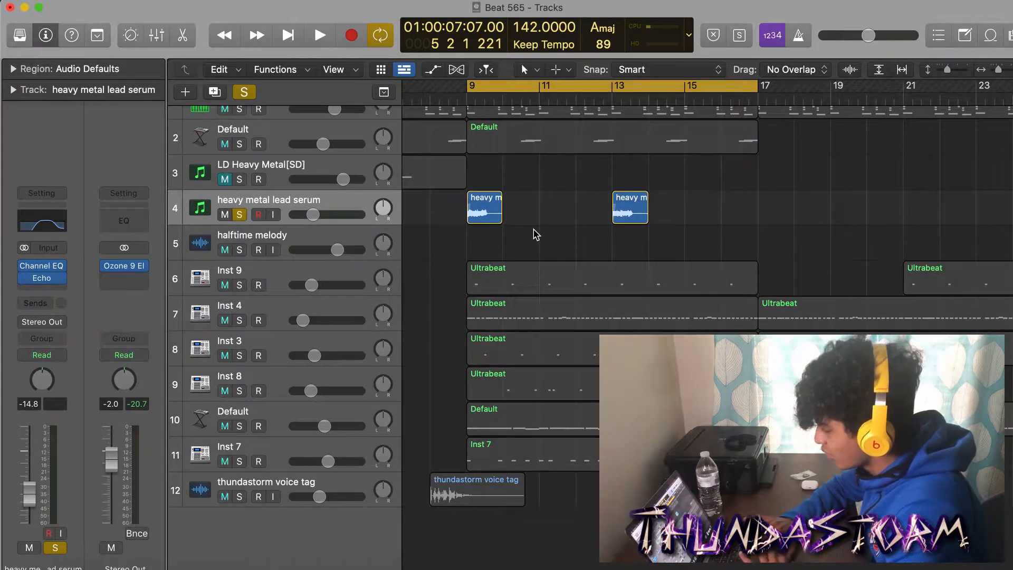
{"action": "scroll", "coordinate": [535, 235], "scroll_direction": "up", "scroll_amount": 1}
{"action": "key", "text": "space"}
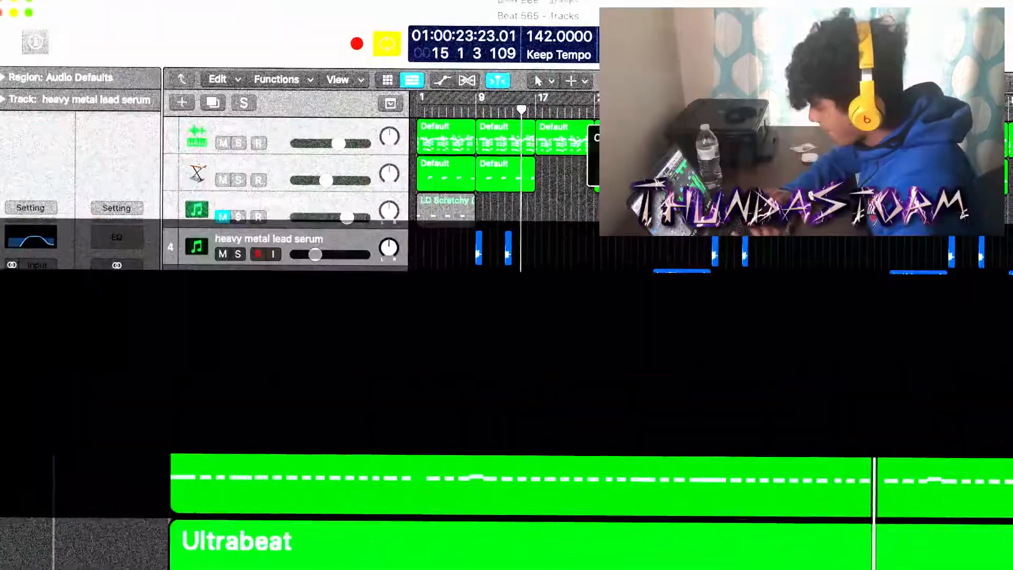
Step: Solo the halftime melody track and set the cycle range over its region from bar 33 to 41
{"action": "left_click", "coordinate": [288, 259]}
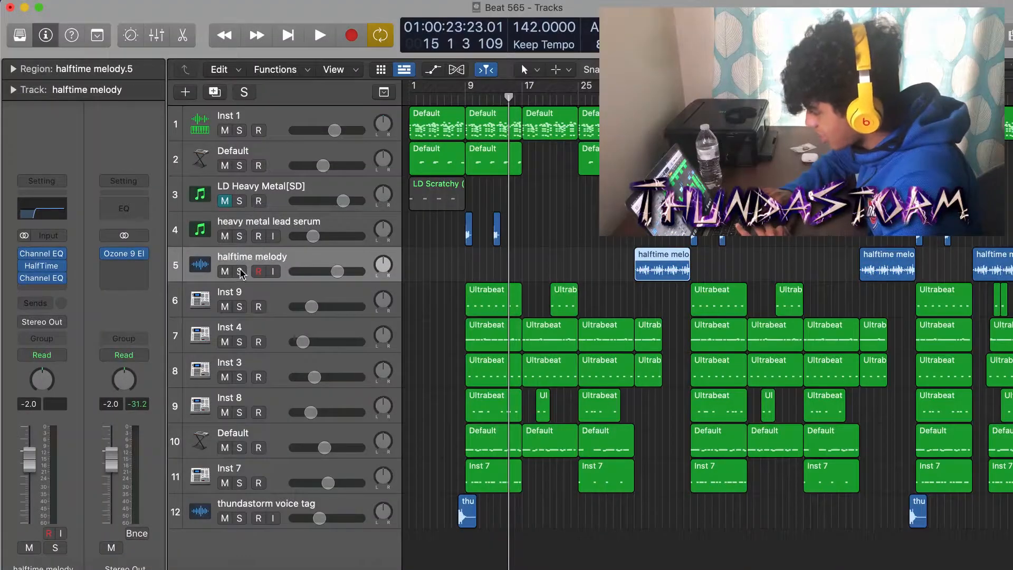
{"action": "left_click", "coordinate": [240, 271]}
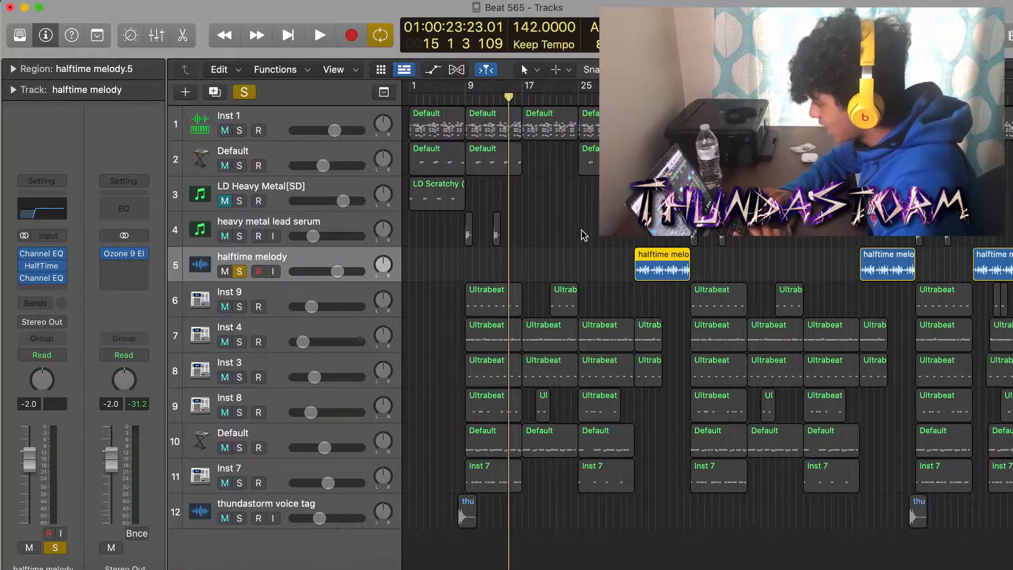
{"action": "scroll", "coordinate": [640, 286], "scroll_direction": "up", "scroll_amount": 10}
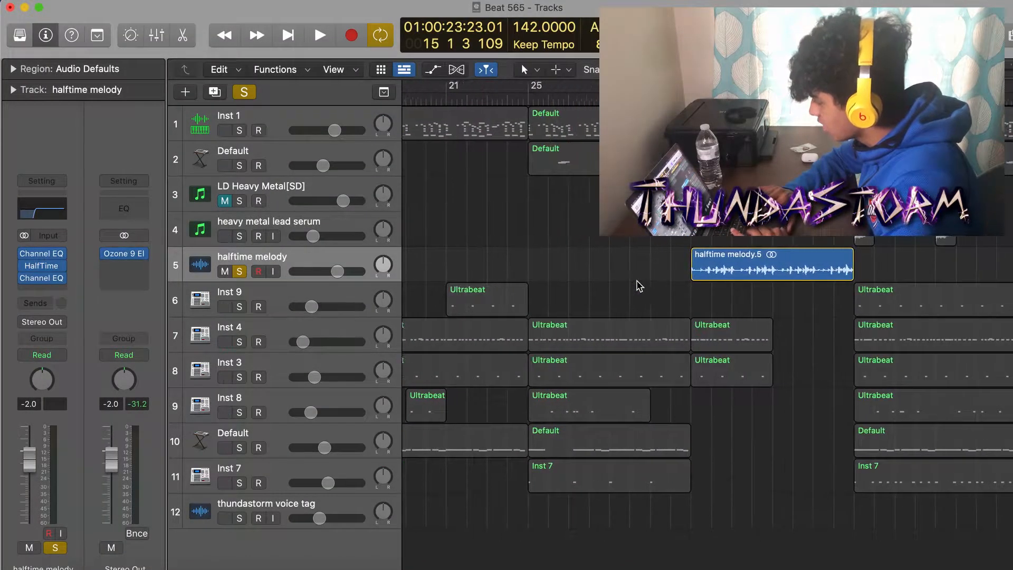
{"action": "scroll", "coordinate": [640, 286], "scroll_direction": "right", "scroll_amount": 3}
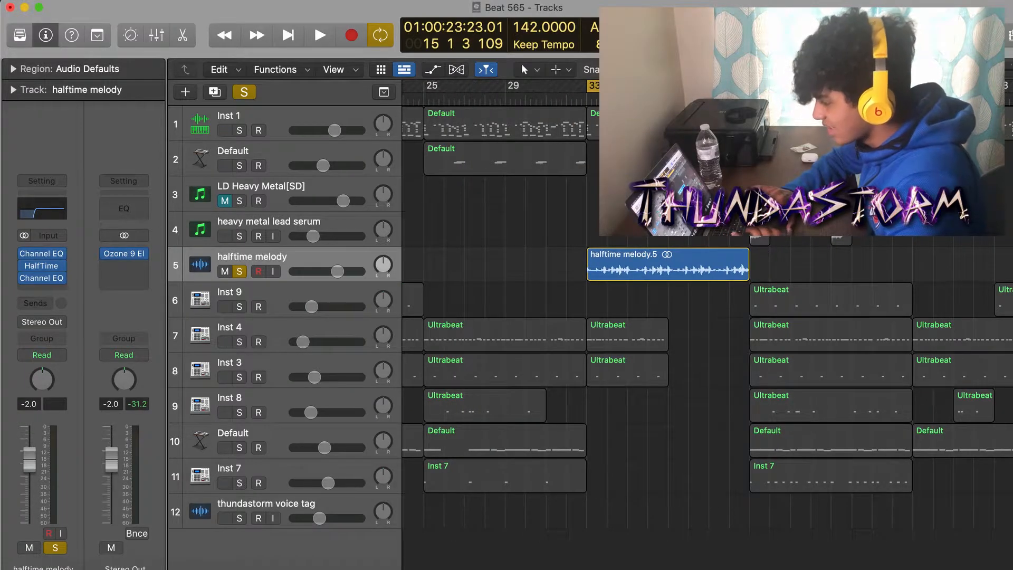
Step: Inspect the halftime melody track's two Channel EQs and HalfTime plug-in, and play back its region at bar 33
{"action": "left_click", "coordinate": [42, 254]}
{"action": "left_click", "coordinate": [336, 188]}
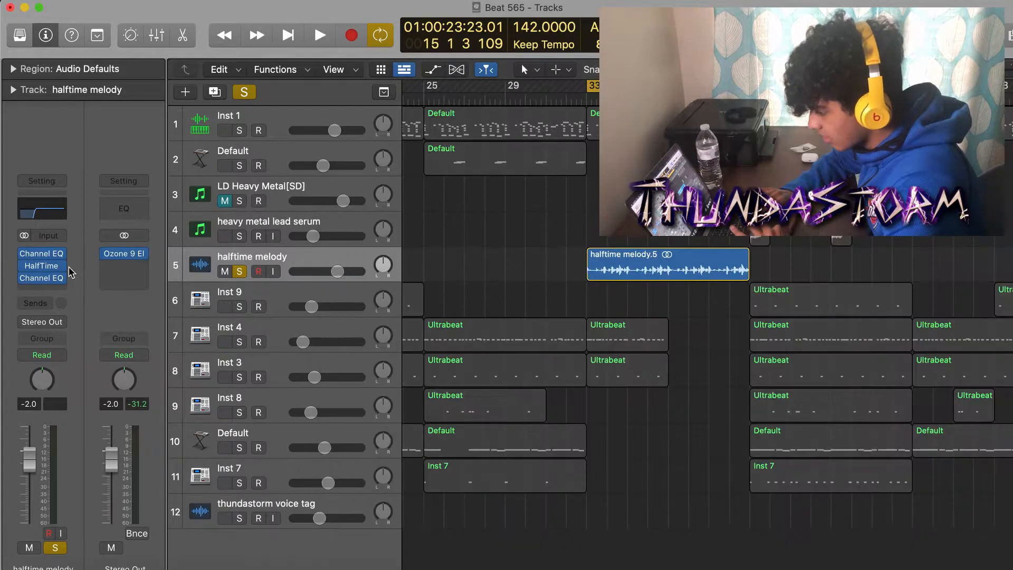
{"action": "left_click", "coordinate": [49, 269]}
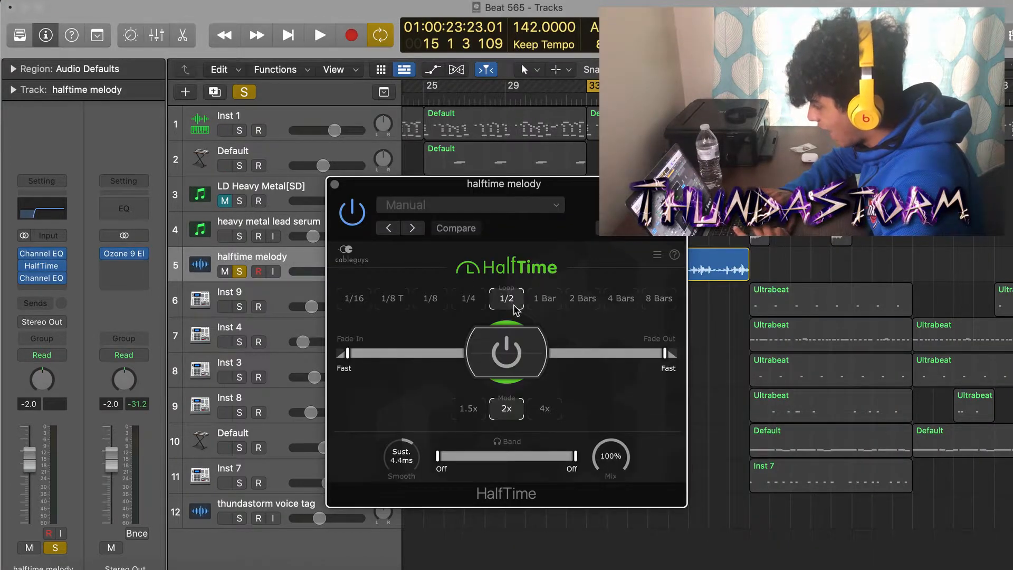
{"action": "left_click", "coordinate": [334, 184]}
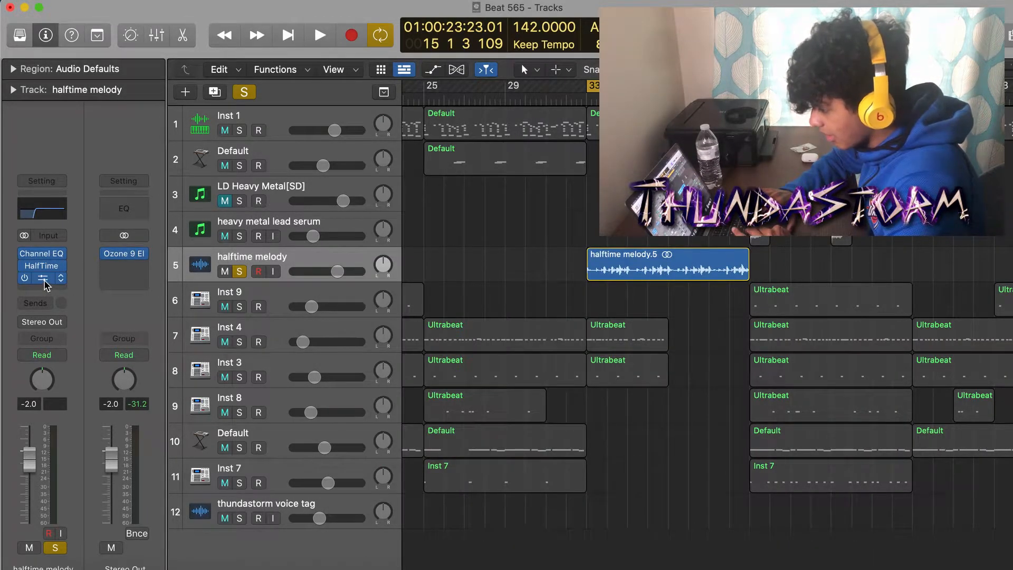
{"action": "left_click", "coordinate": [44, 282]}
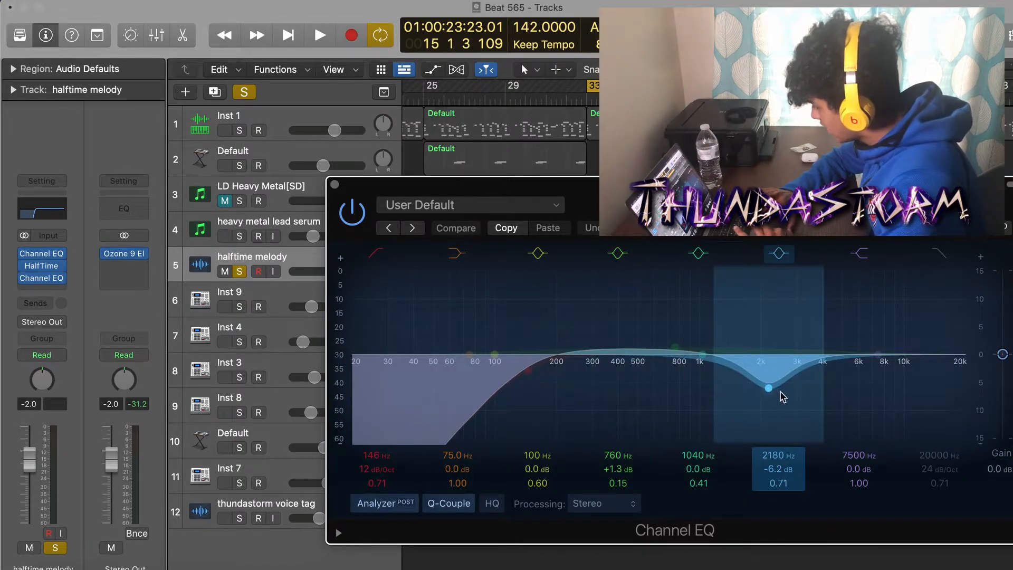
{"action": "left_click", "coordinate": [334, 184]}
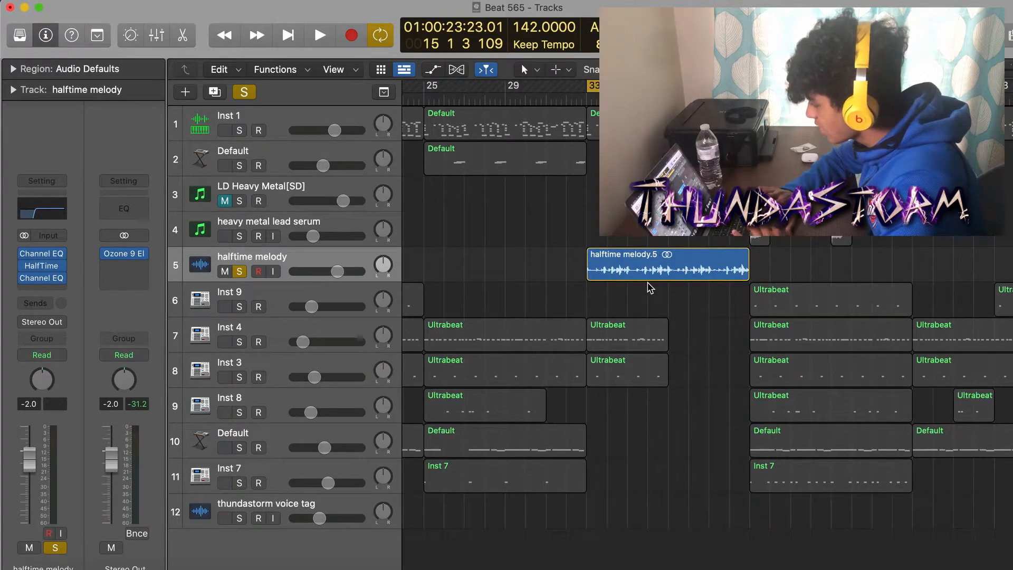
{"action": "scroll", "coordinate": [650, 287], "scroll_direction": "right", "scroll_amount": 3}
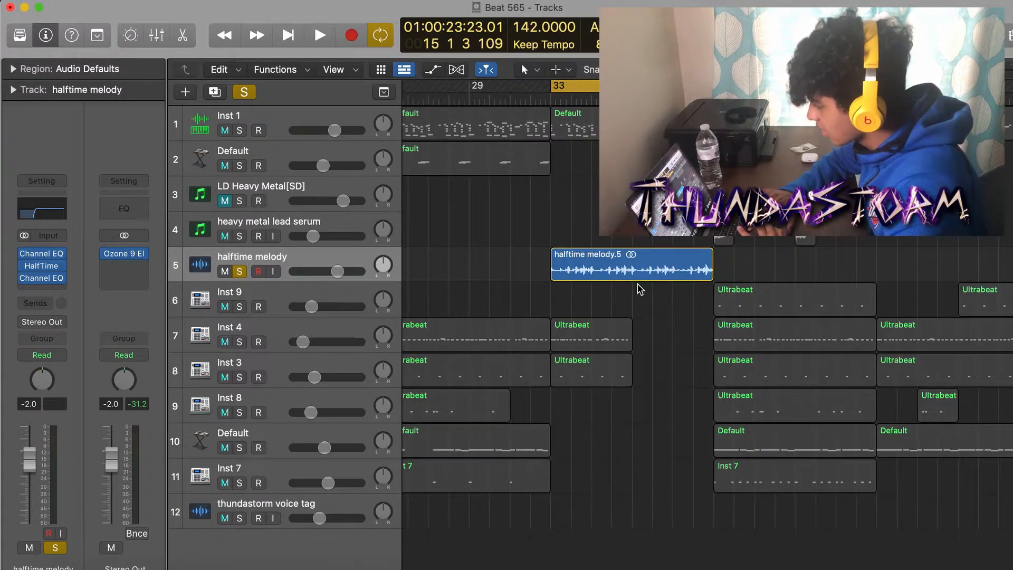
{"action": "key", "text": "space"}
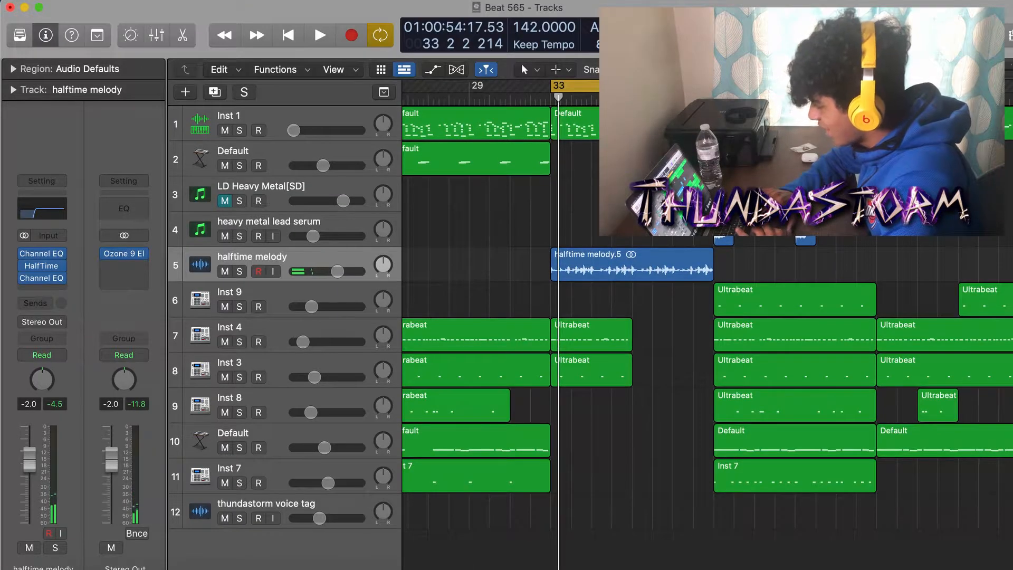
Step: Show track automation and examine the Inst 1 volume curve between bars 33 and 41
{"action": "scroll", "coordinate": [536, 158], "scroll_direction": "right", "scroll_amount": 3}
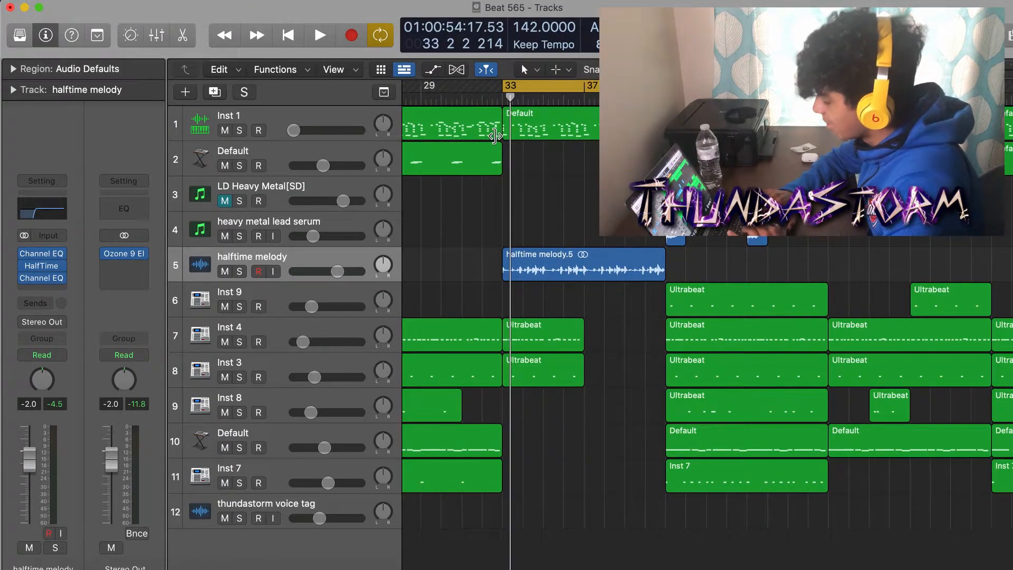
{"action": "left_click", "coordinate": [347, 112]}
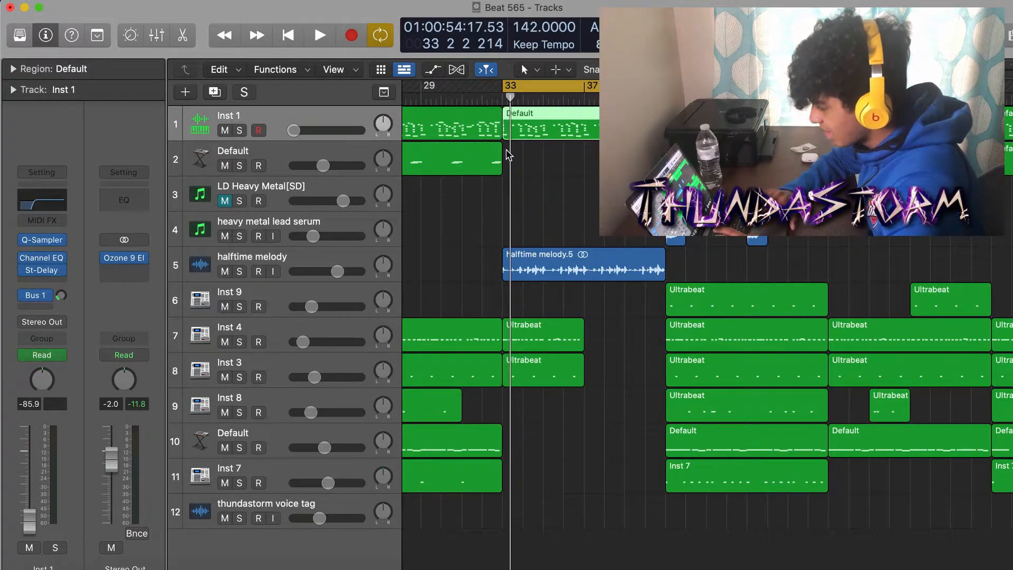
{"action": "key", "text": "a"}
{"action": "key", "text": "super+Right"}
{"action": "key", "text": "super+Right"}
{"action": "key", "text": "super+Right"}
{"action": "key", "text": "super+Right"}
{"action": "key", "text": "super+Right"}
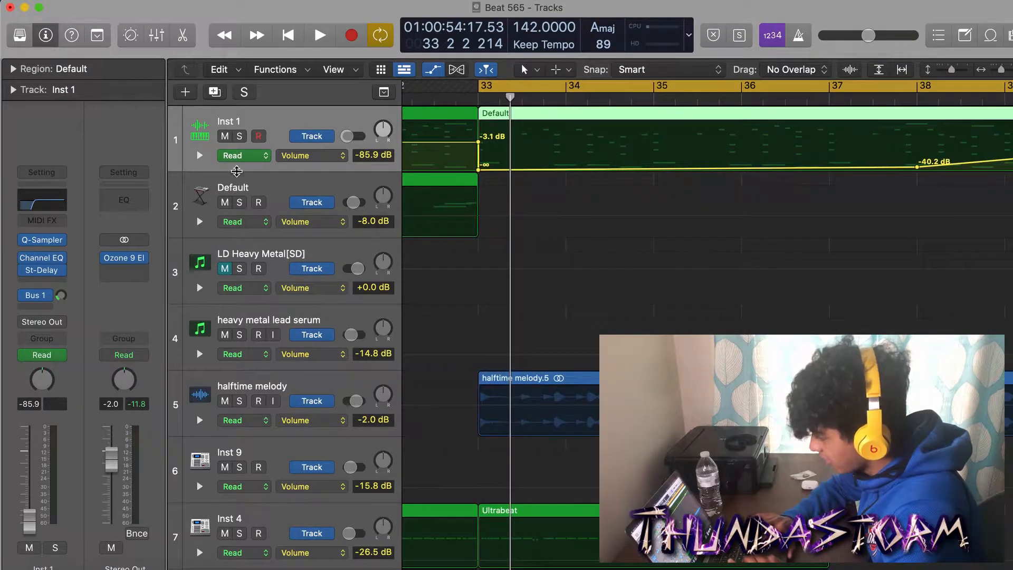
{"action": "scroll", "coordinate": [487, 168], "scroll_direction": "right", "scroll_amount": 2}
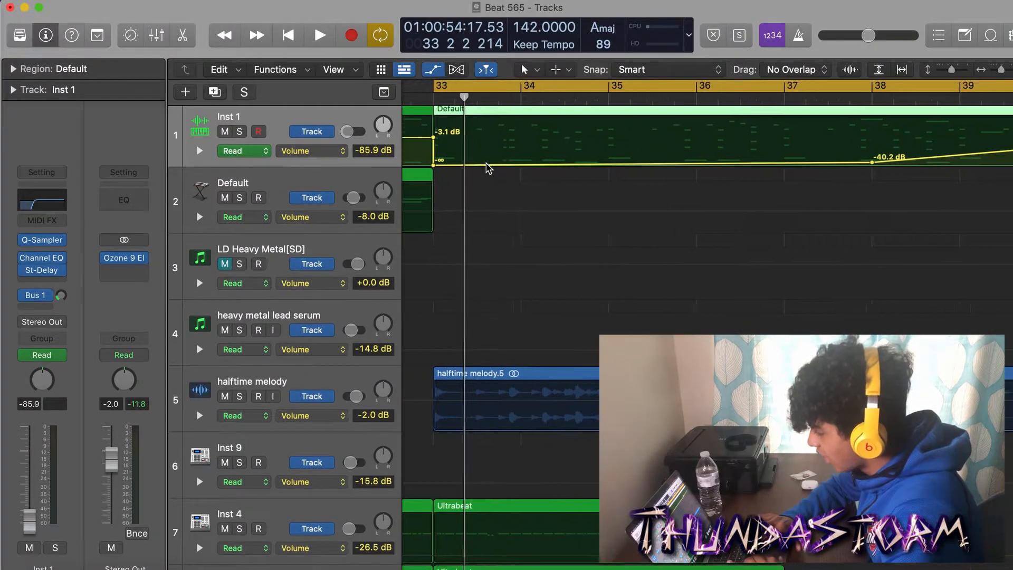
{"action": "key", "text": "super+Left"}
{"action": "key", "text": "super+Left"}
{"action": "key", "text": "super+Left"}
{"action": "key", "text": "super+Left"}
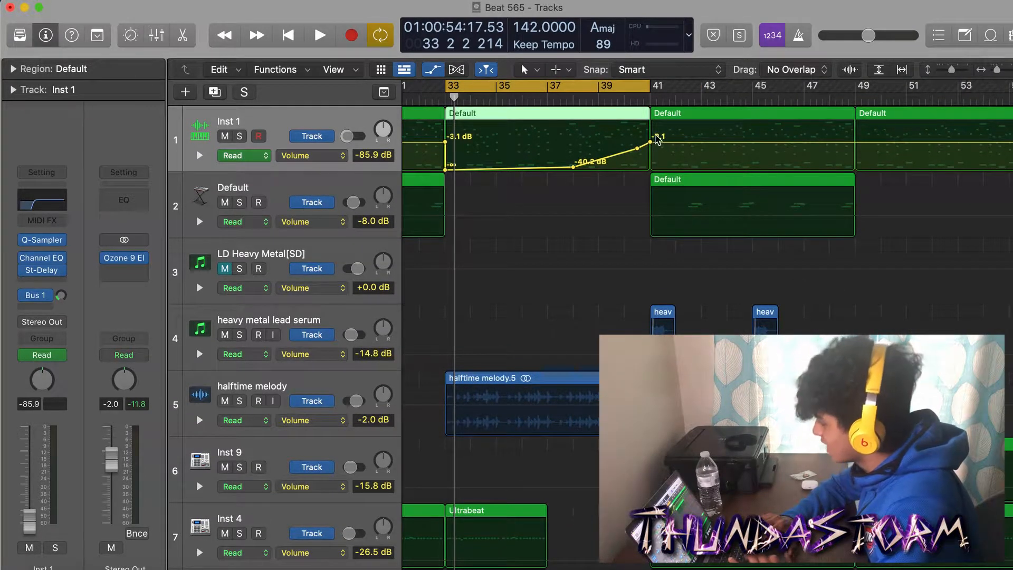
Step: Place the playhead near bar 38 and play through the Inst 1 volume fade-in
{"action": "left_click", "coordinate": [627, 92]}
{"action": "left_click", "coordinate": [573, 102]}
{"action": "key", "text": "space"}
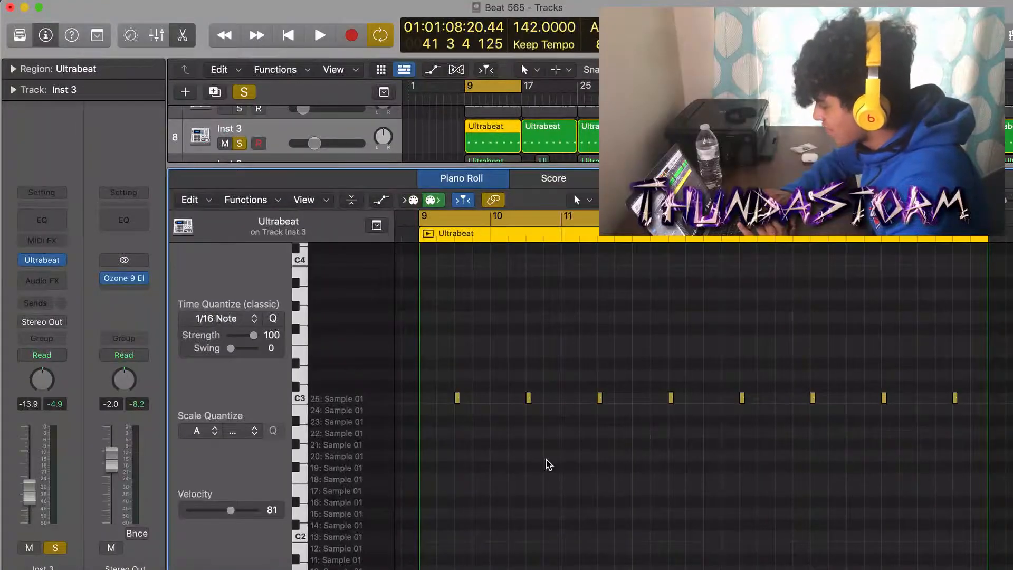
Step: Play back the soloed Inst 3 Ultrabeat pattern starting at bar 9
{"action": "key", "text": "space"}
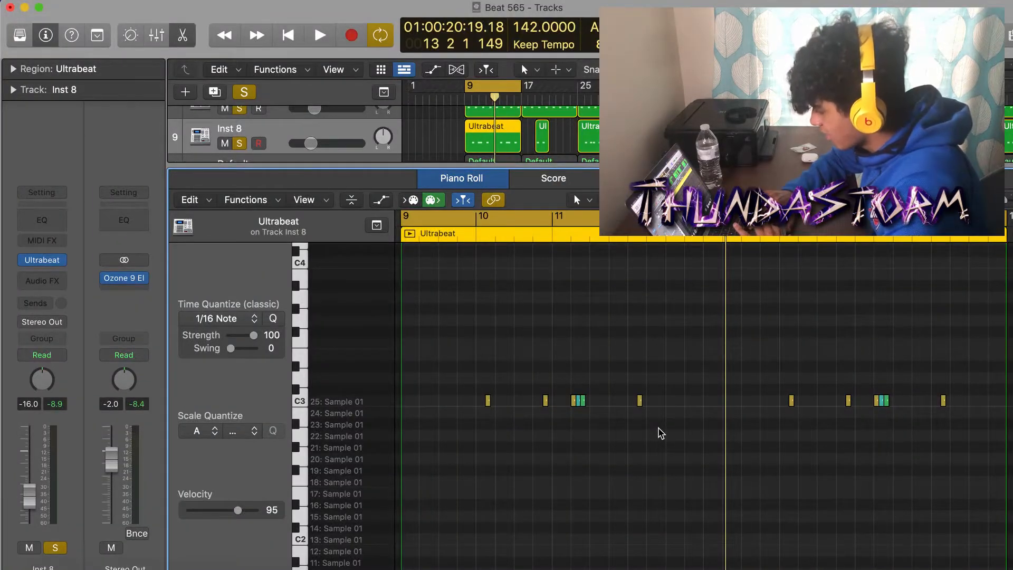
Step: Play back the soloed Inst 8 and Inst 9 Ultrabeat patterns from bar 9 and examine their notes
{"action": "key", "text": "space"}
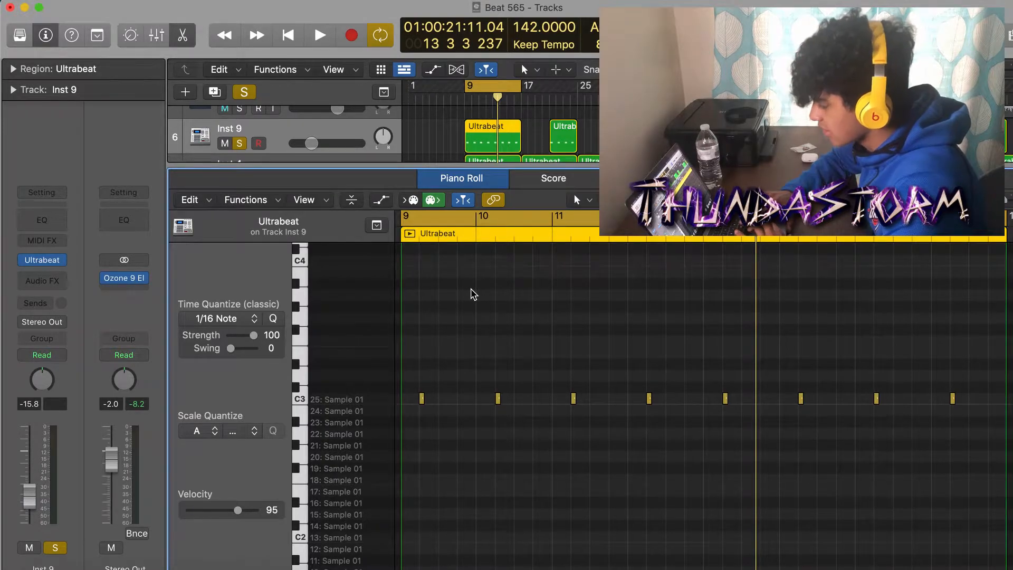
{"action": "key", "text": "space"}
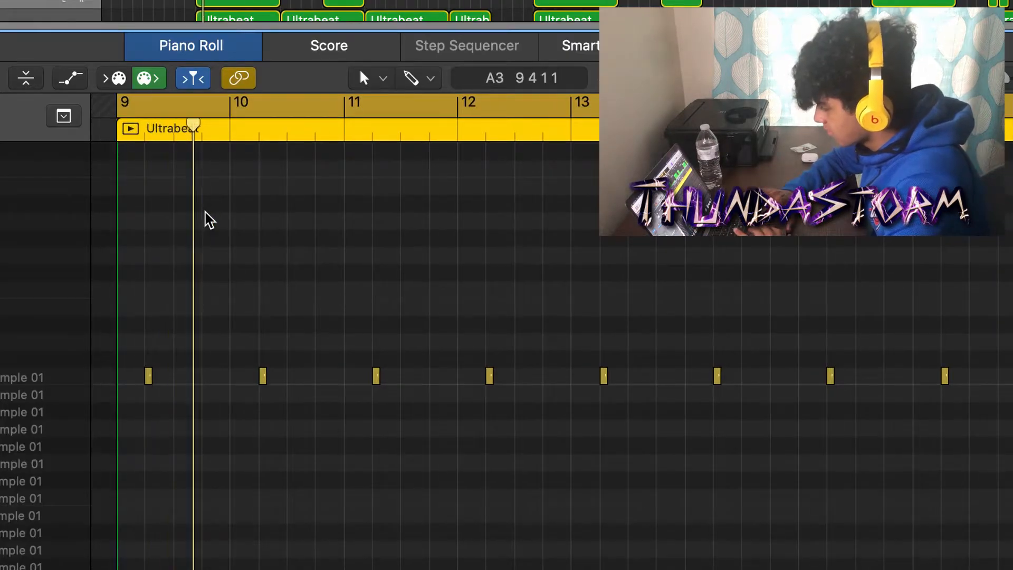
{"action": "scroll", "coordinate": [205, 212], "scroll_direction": "right", "scroll_amount": 1}
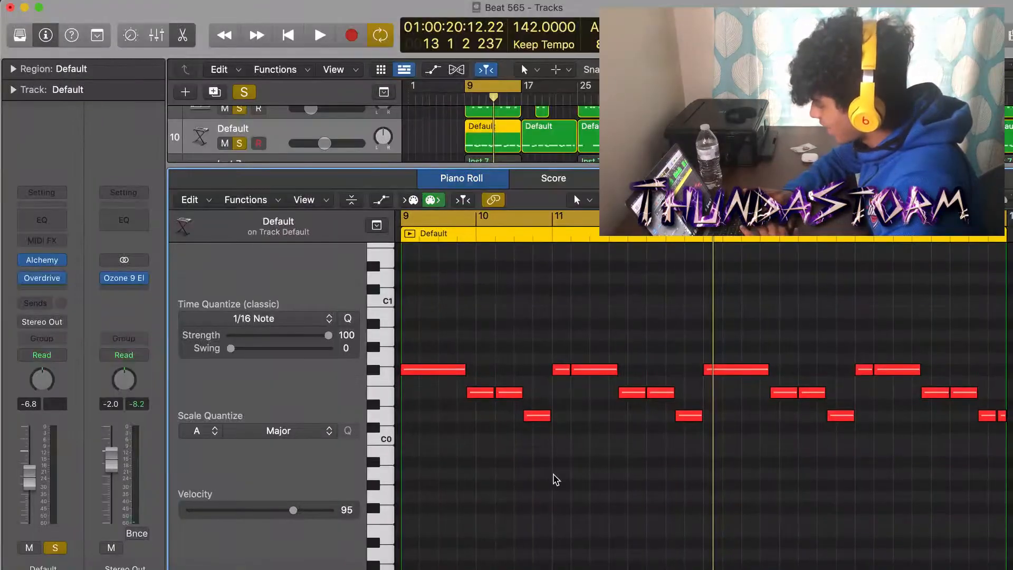
Step: Examine the notes of the Alchemy Default track's region at bar 9 and play back its soloed pattern
{"action": "scroll", "coordinate": [554, 479], "scroll_direction": "left", "scroll_amount": 1}
{"action": "scroll", "coordinate": [555, 479], "scroll_direction": "up", "scroll_amount": 1}
{"action": "scroll", "coordinate": [556, 479], "scroll_direction": "up", "scroll_amount": 1}
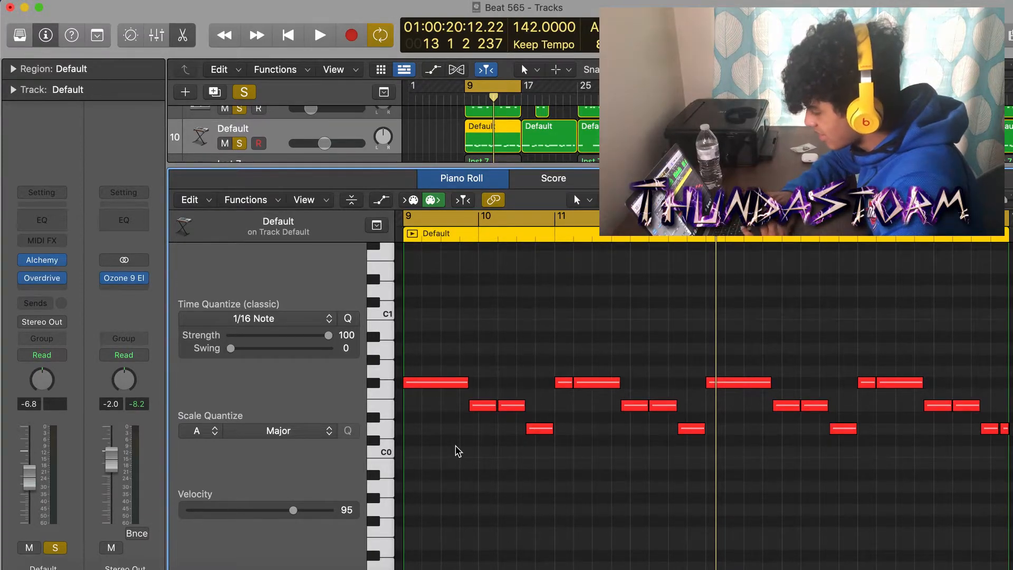
{"action": "key", "text": "space"}
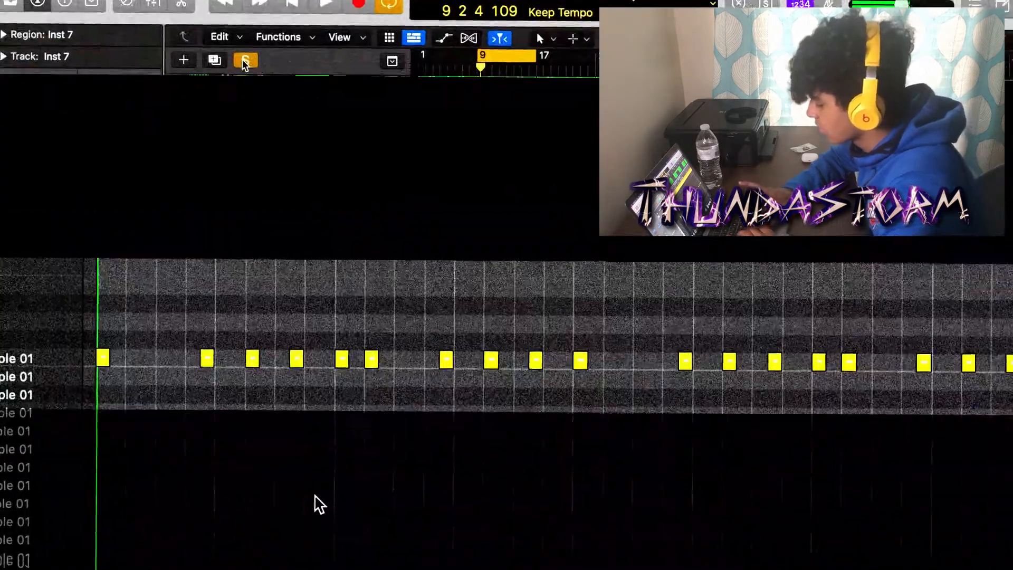
Step: Turn off solo for the tracks and close the Piano Roll to show the full arrangement
{"action": "left_click", "coordinate": [244, 62]}
{"action": "key", "text": "p"}
{"action": "left_click", "coordinate": [414, 321]}
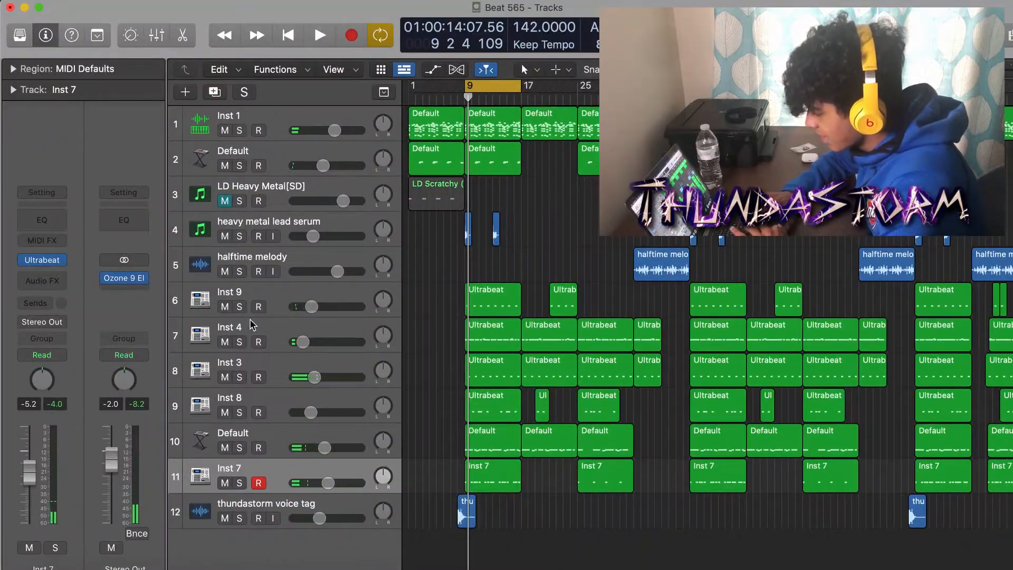
Step: Solo the six tracks from Inst 9 down to Inst 7 and examine their regions from bar 9 up close
{"action": "left_click_drag", "start_coordinate": [240, 306], "coordinate": [240, 481]}
{"action": "key", "text": "super+Right"}
{"action": "key", "text": "super+Right"}
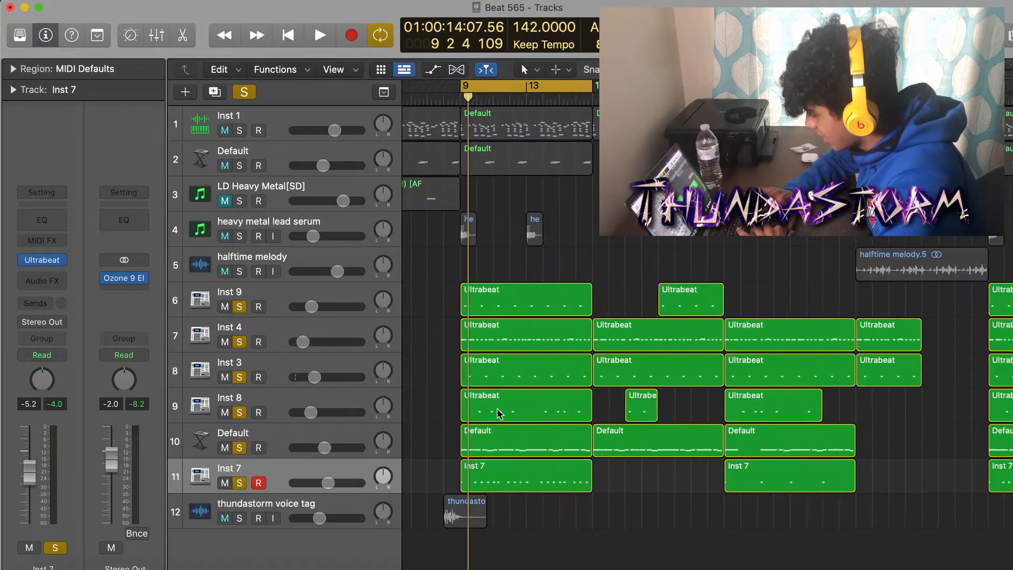
{"action": "key", "text": "super+Right"}
{"action": "key", "text": "super+Right"}
{"action": "key", "text": "super+Right"}
{"action": "key", "text": "super+Right"}
{"action": "key", "text": "super+Right"}
{"action": "key", "text": "super+Right"}
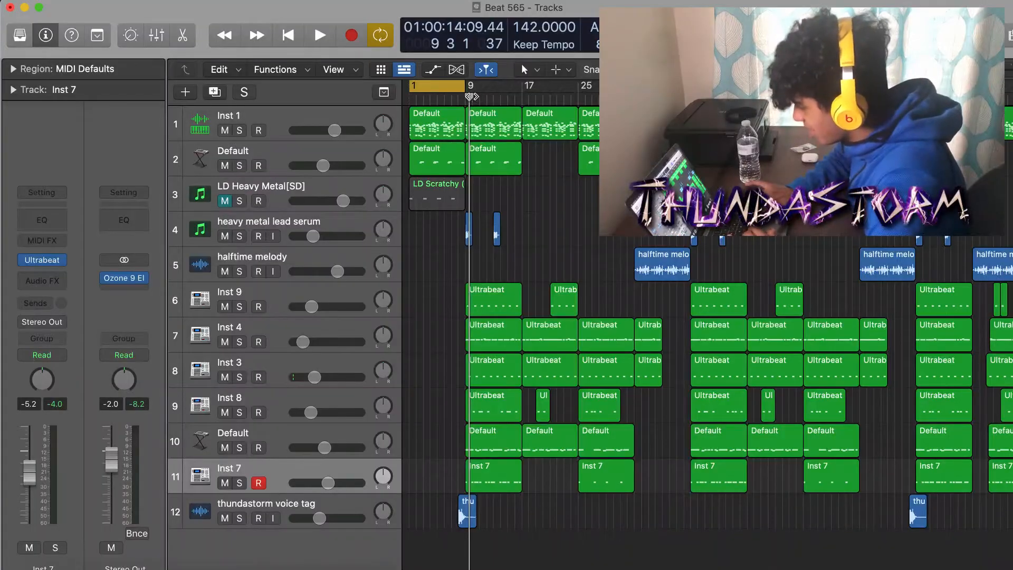
Step: Return the playhead to the project start and extend the cycle range from bar 1 to about bar 33
{"action": "key", "text": "Return"}
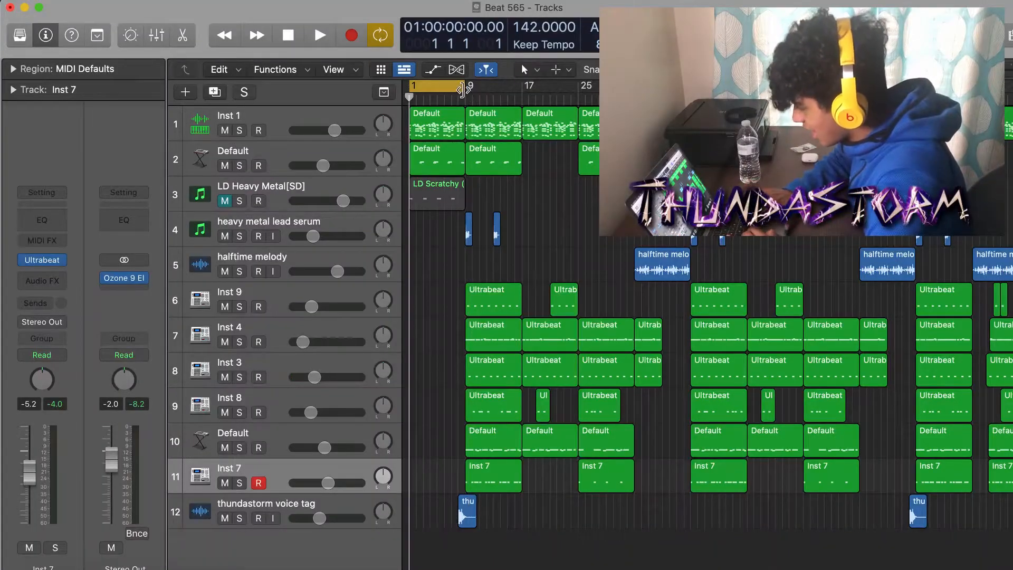
{"action": "left_click_drag", "start_coordinate": [462, 91], "coordinate": [633, 93]}
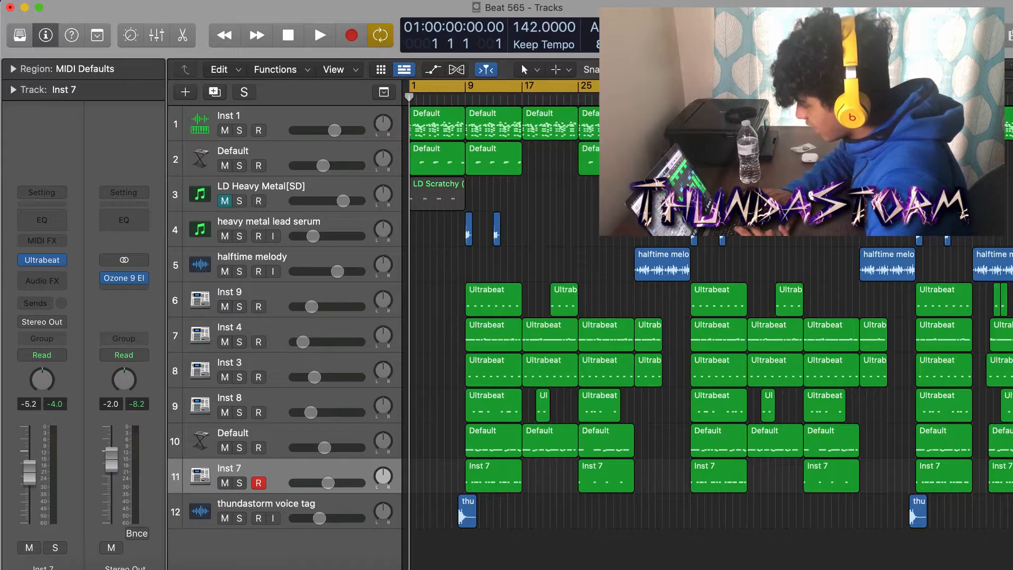